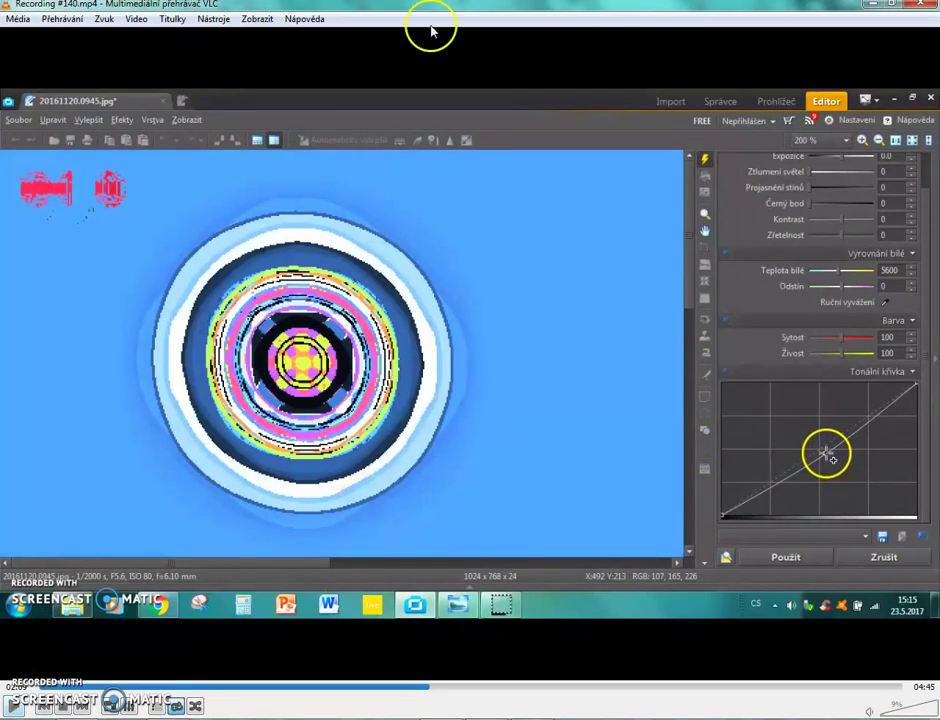
# - Enable interactive zoom among the geometry video effects for the Recording #140.mp4 video
pyautogui.click(211, 19)
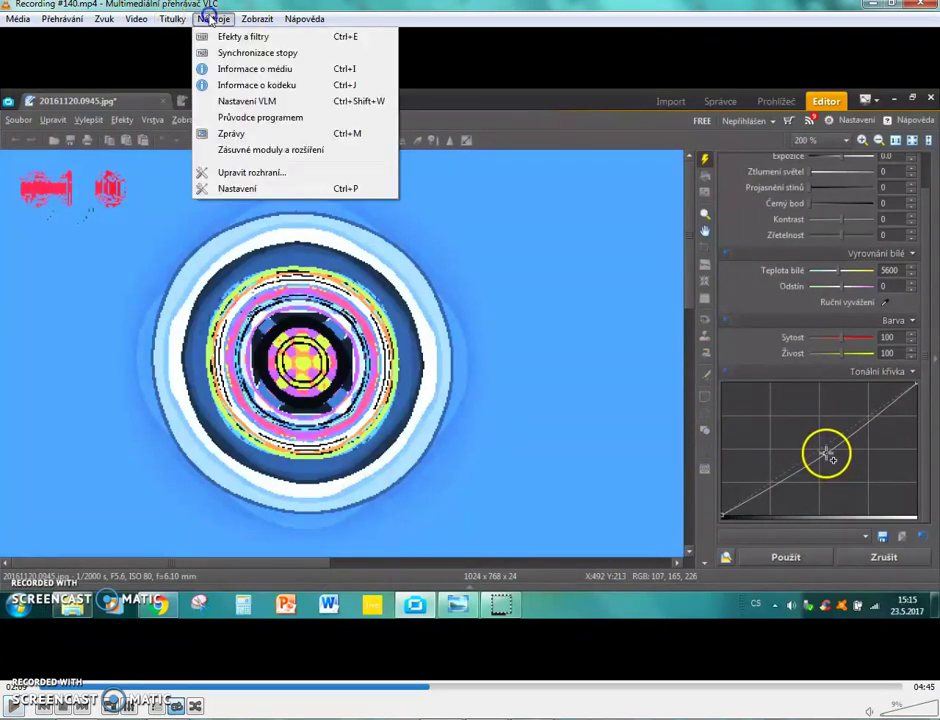
pyautogui.click(230, 36)
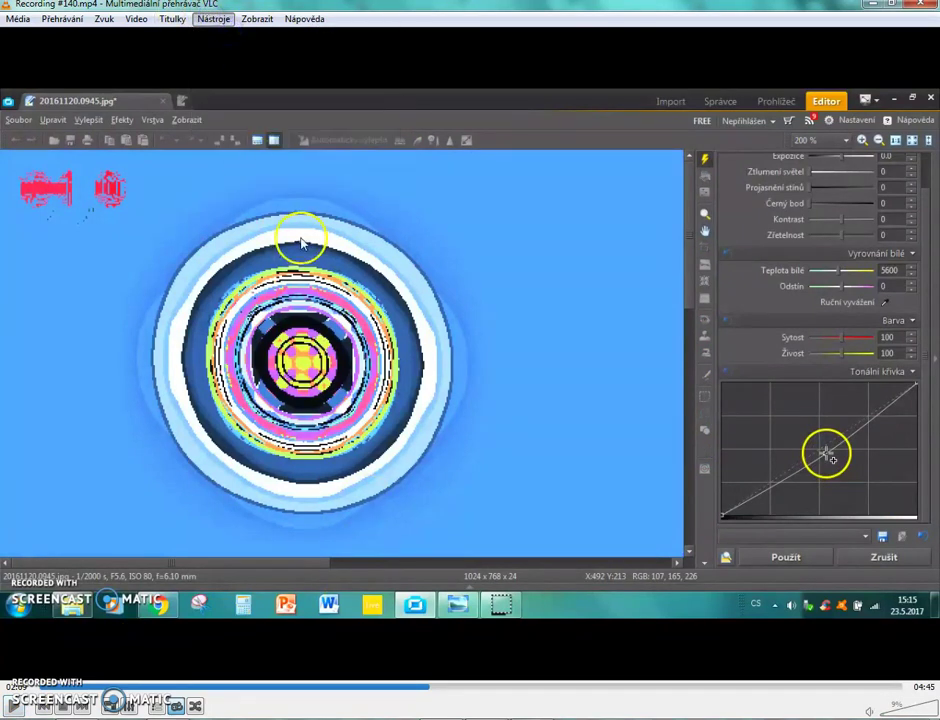
pyautogui.click(692, 346)
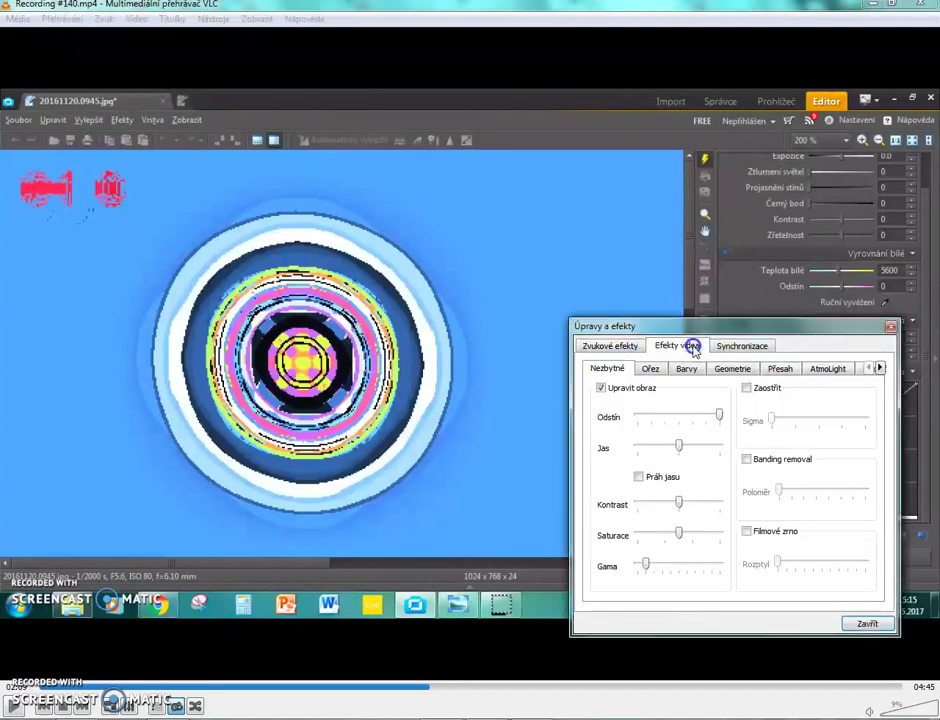
pyautogui.click(722, 370)
pyautogui.click(597, 390)
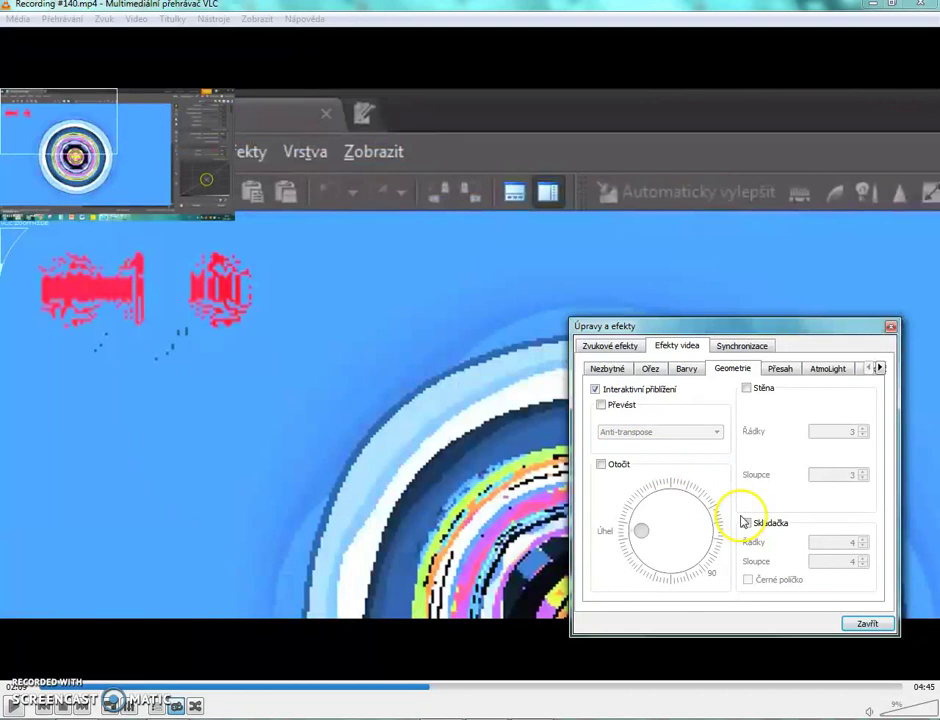
# - Clear the effects dialog from the picture, centre the magnified view on the concentric circles, and resume playback
pyautogui.moveTo(743, 330); pyautogui.dragTo(806, 701)
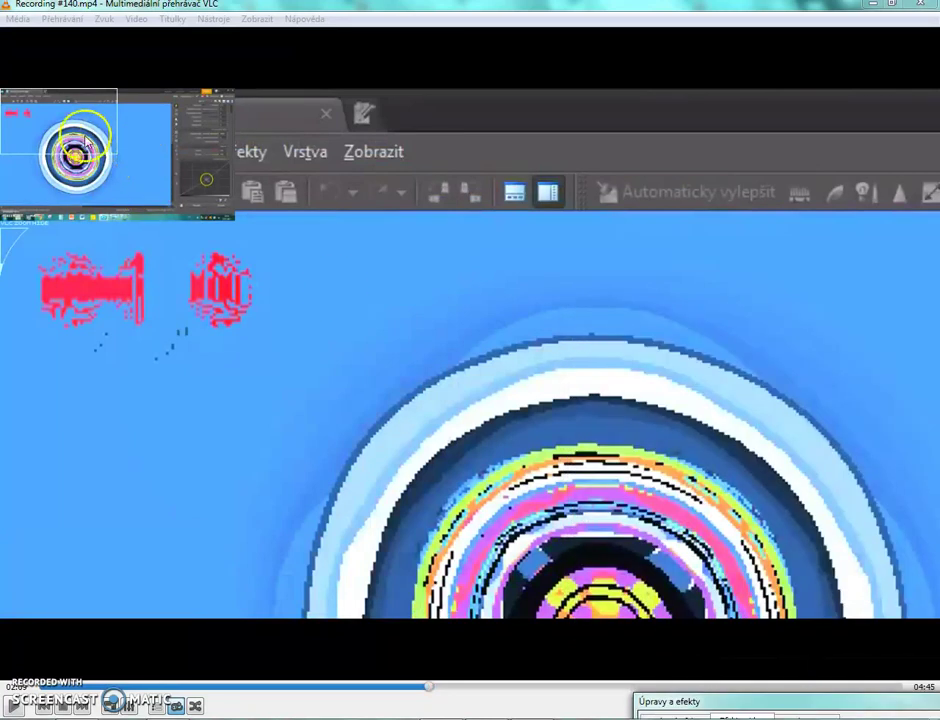
pyautogui.moveTo(105, 163)
pyautogui.mouseDown()
pyautogui.moveTo(107, 172)
pyautogui.moveTo(91, 161)
pyautogui.mouseUp()
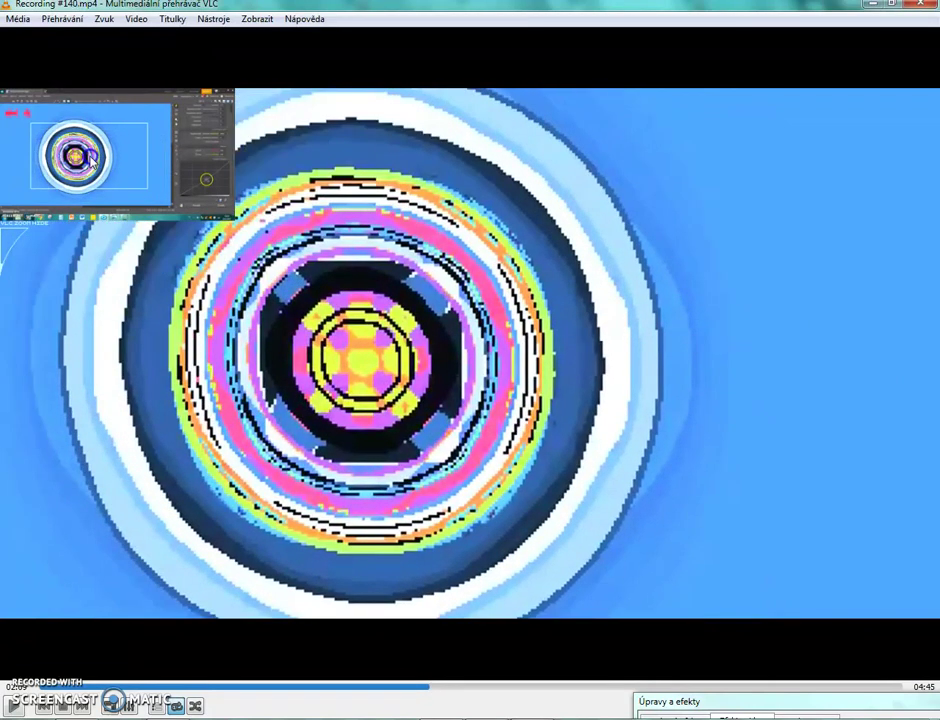
pyautogui.click(14, 706)
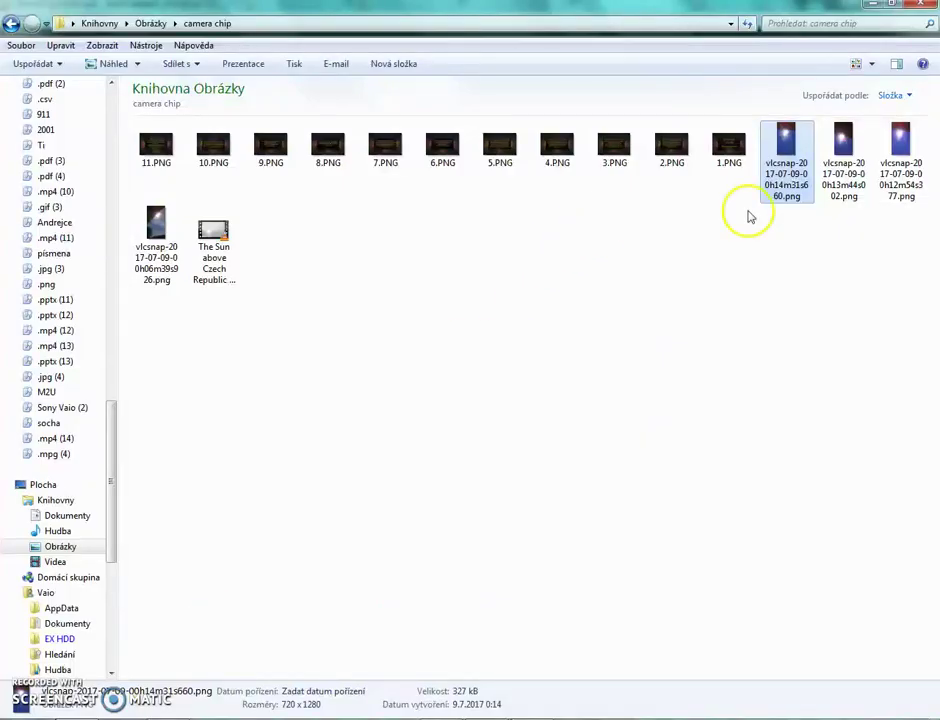
pyautogui.doubleClick(787, 178)
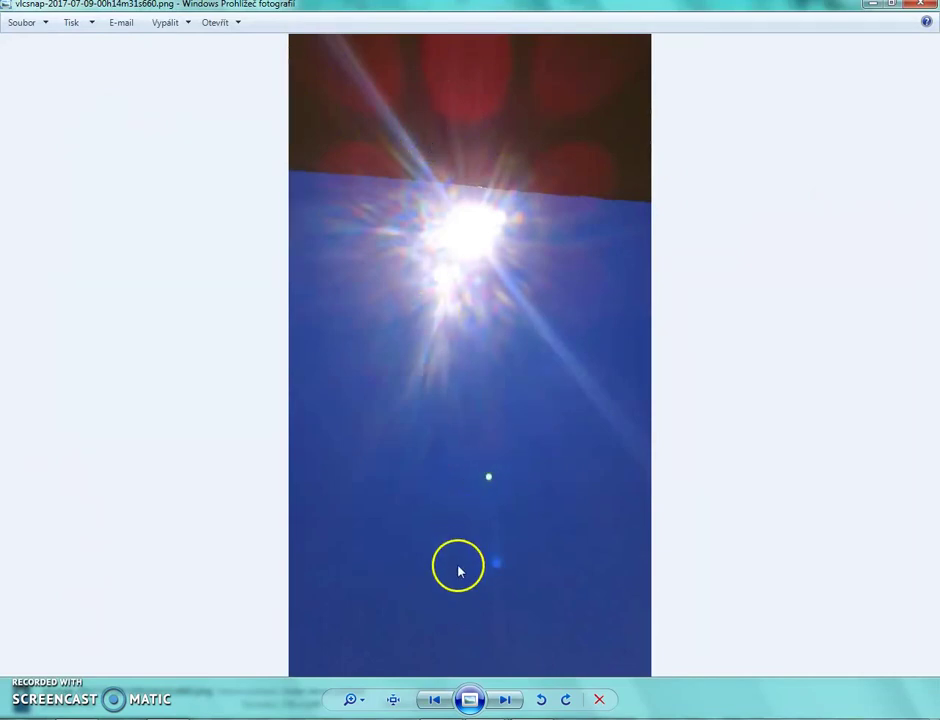
pyautogui.moveTo(440, 708)
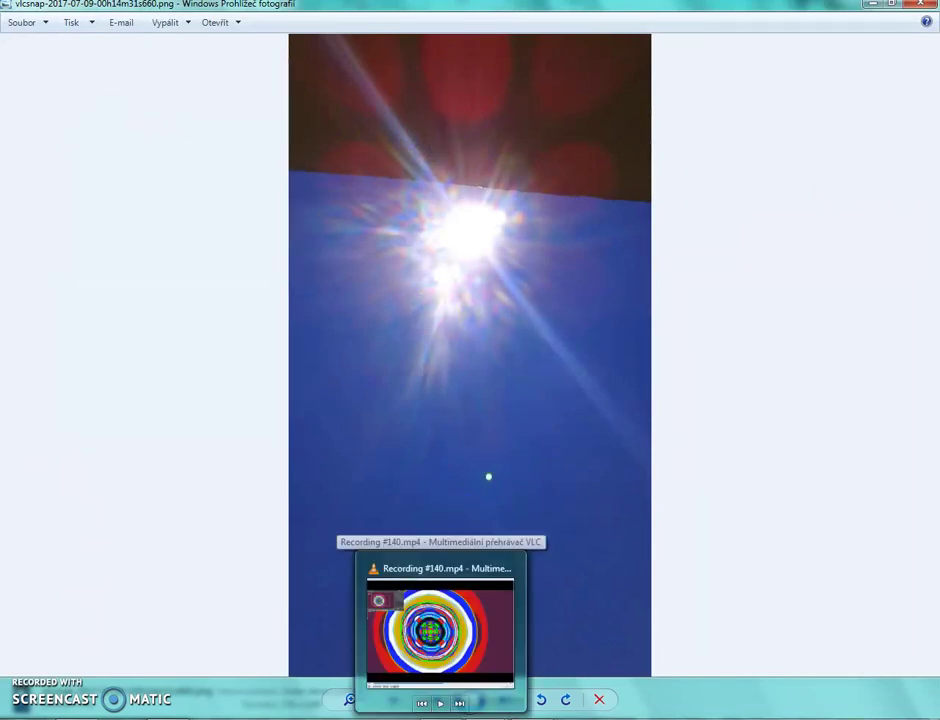
pyautogui.click(440, 630)
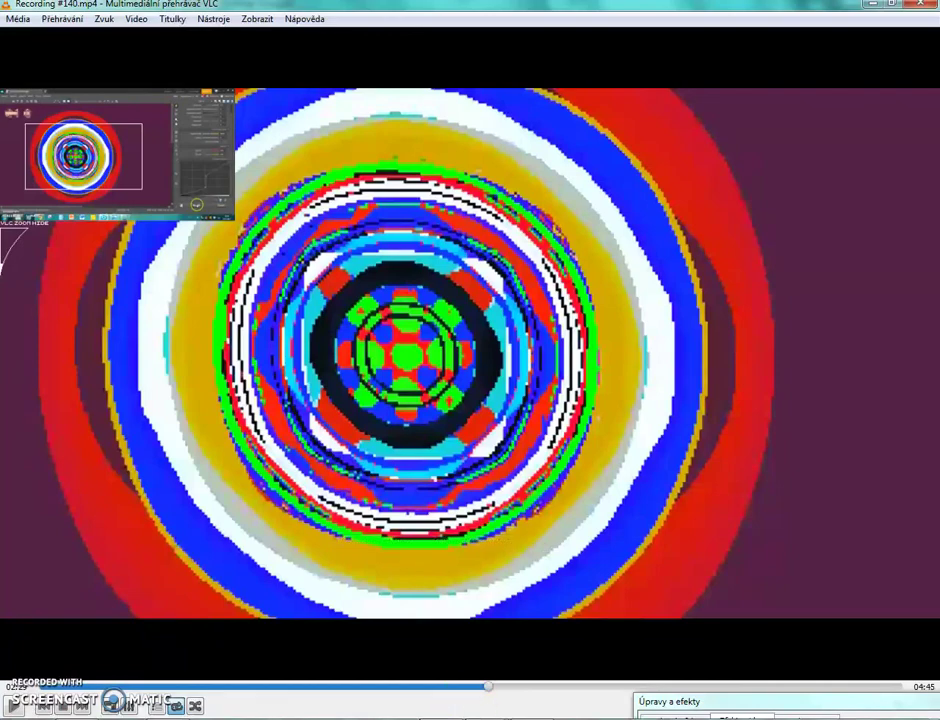
pyautogui.moveTo(485, 708)
pyautogui.click(552, 668)
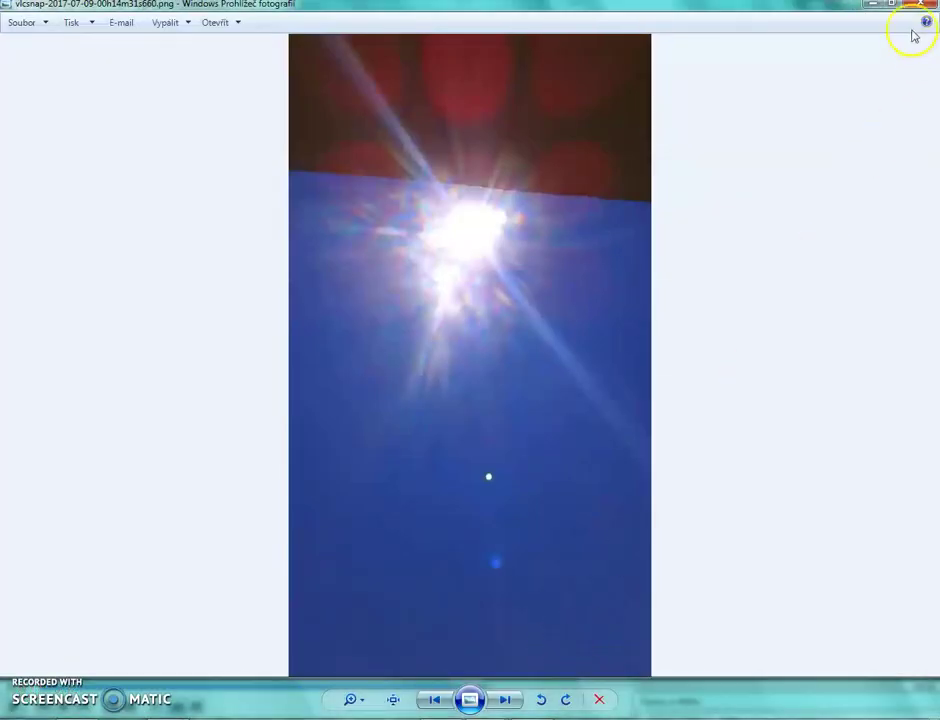
# - Shrink the photo window to compare the enlarged sun side by side with the circular pattern, then close the photo
pyautogui.click(893, 5)
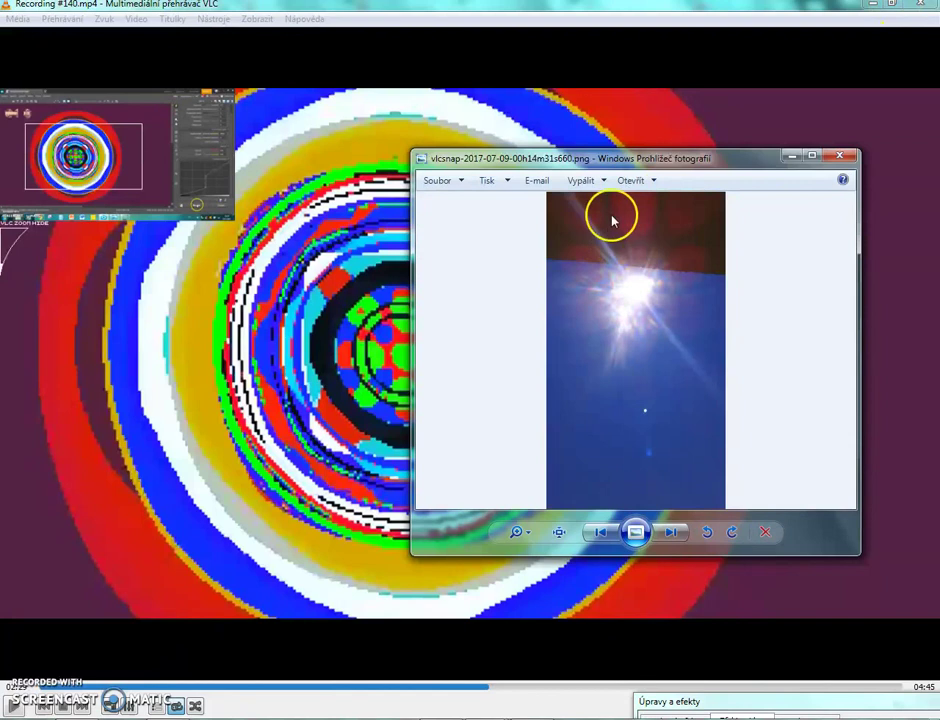
pyautogui.scroll(3, 643, 314)
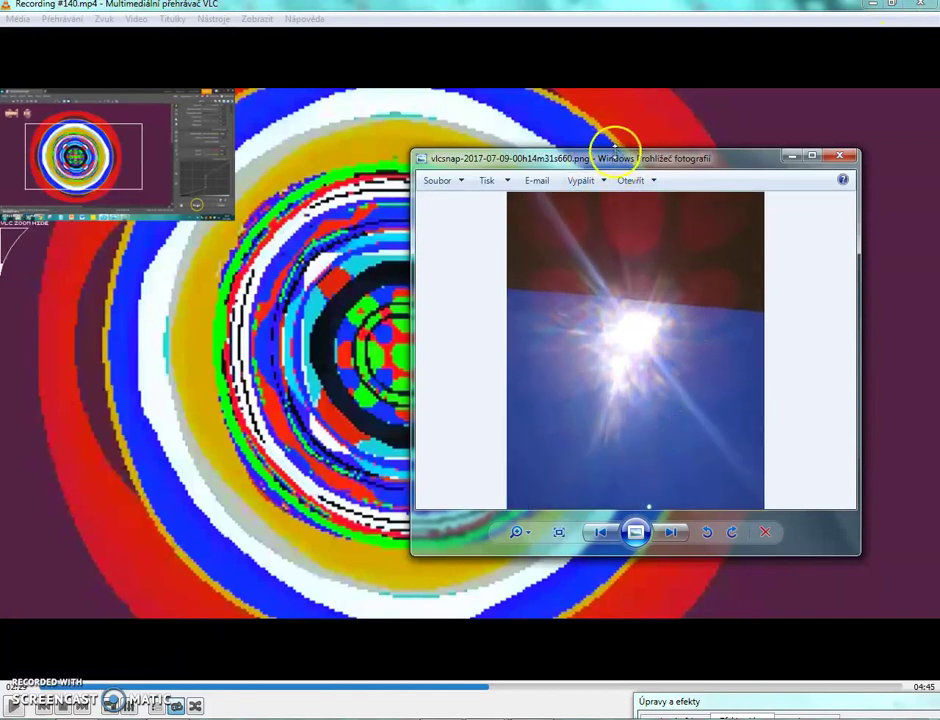
pyautogui.moveTo(618, 159); pyautogui.dragTo(700, 190)
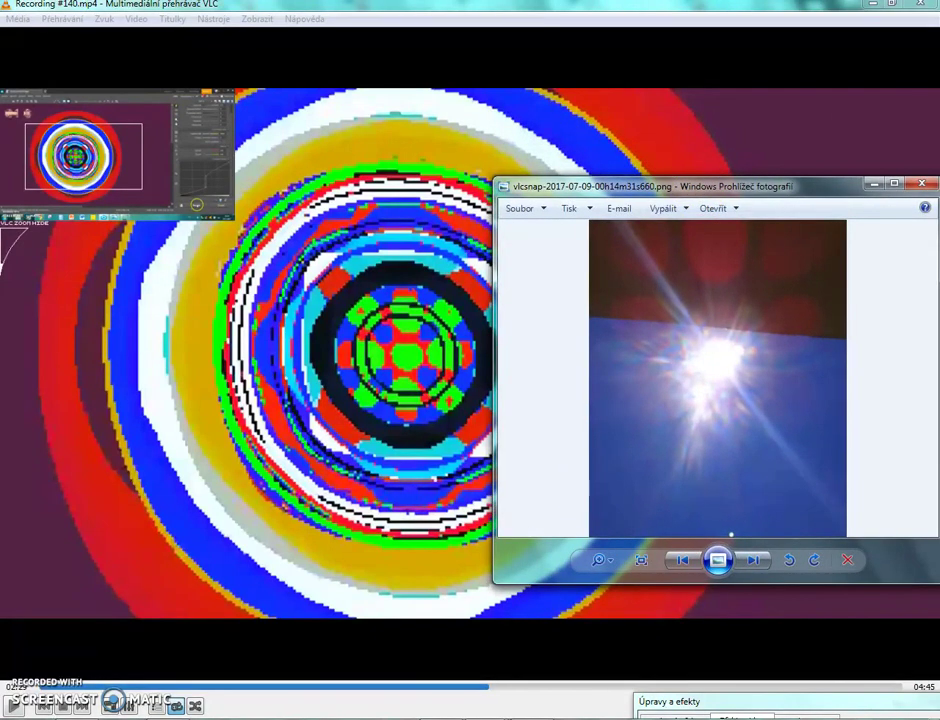
pyautogui.click(924, 188)
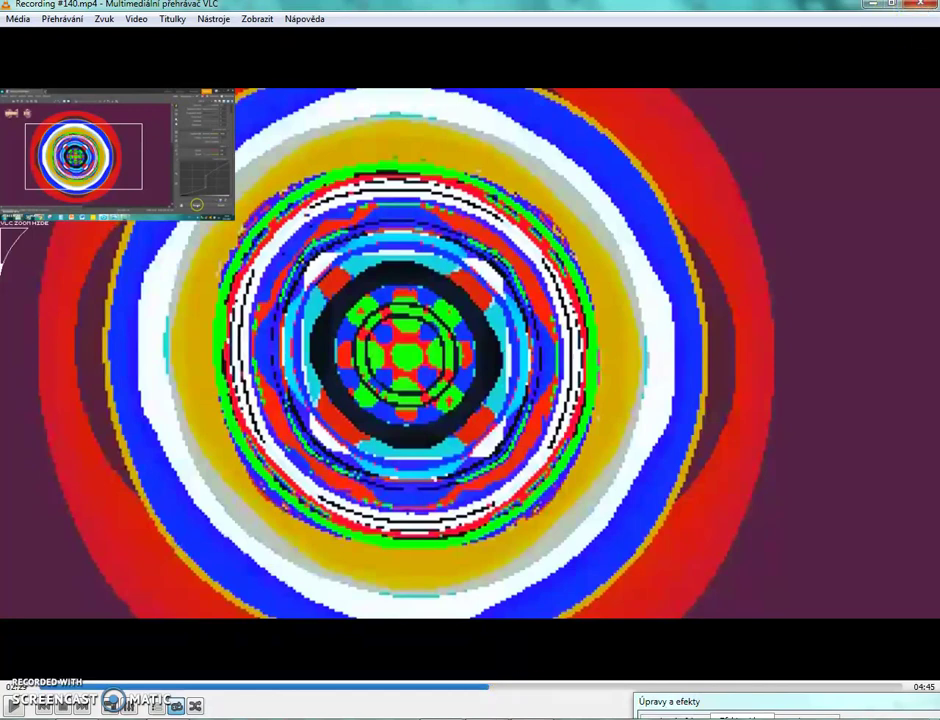
# - Read through the text slides from 8.PNG to 11.PNG and close the photo viewer
pyautogui.hotkey('alt', 'Tab')
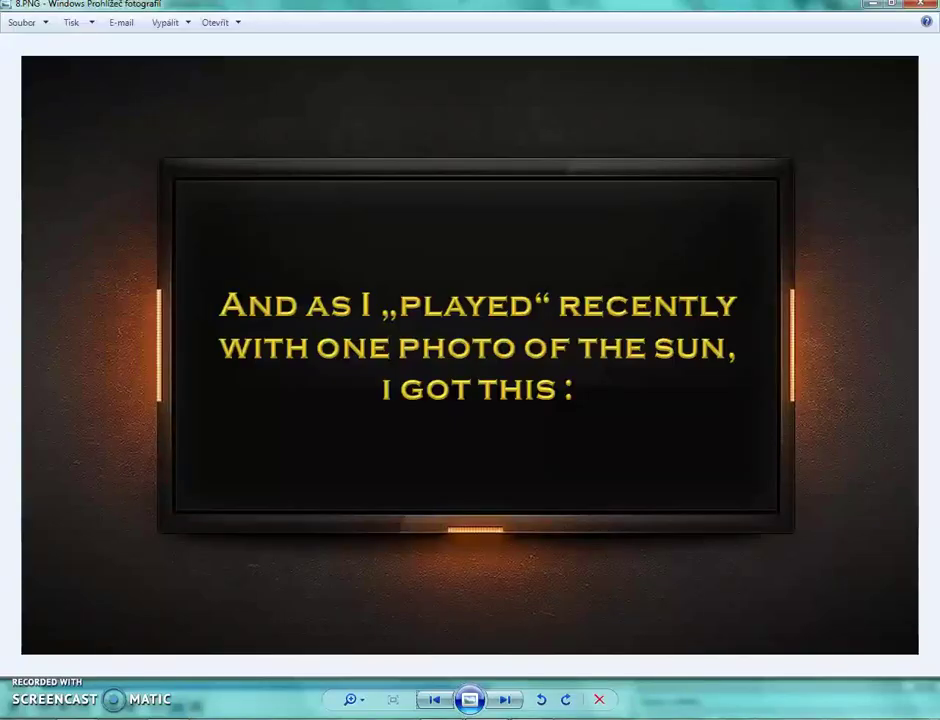
pyautogui.click(433, 700)
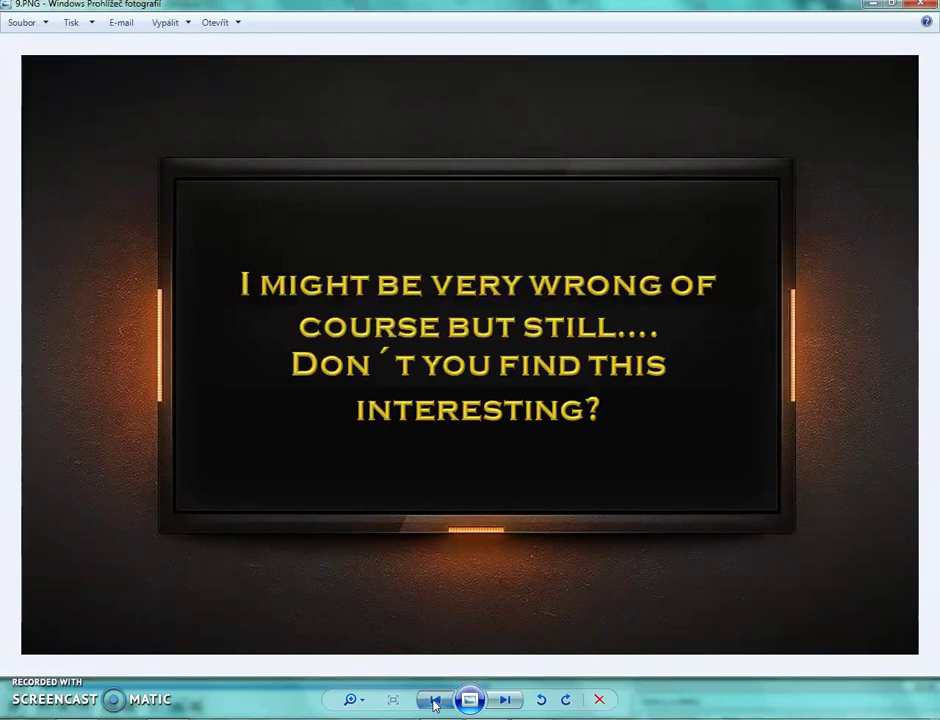
pyautogui.click(434, 702)
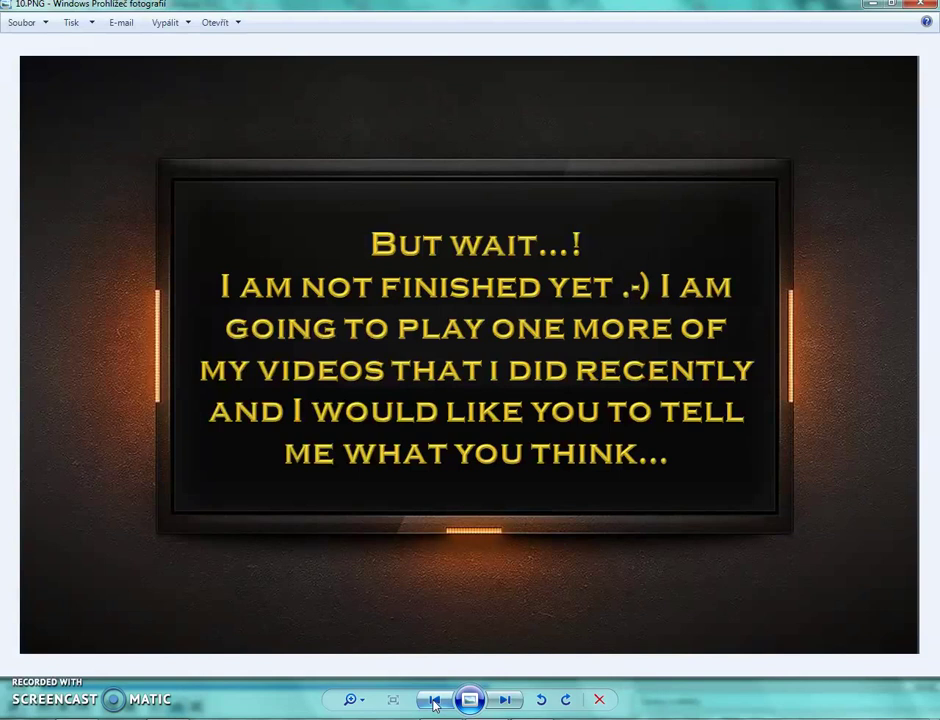
pyautogui.click(434, 702)
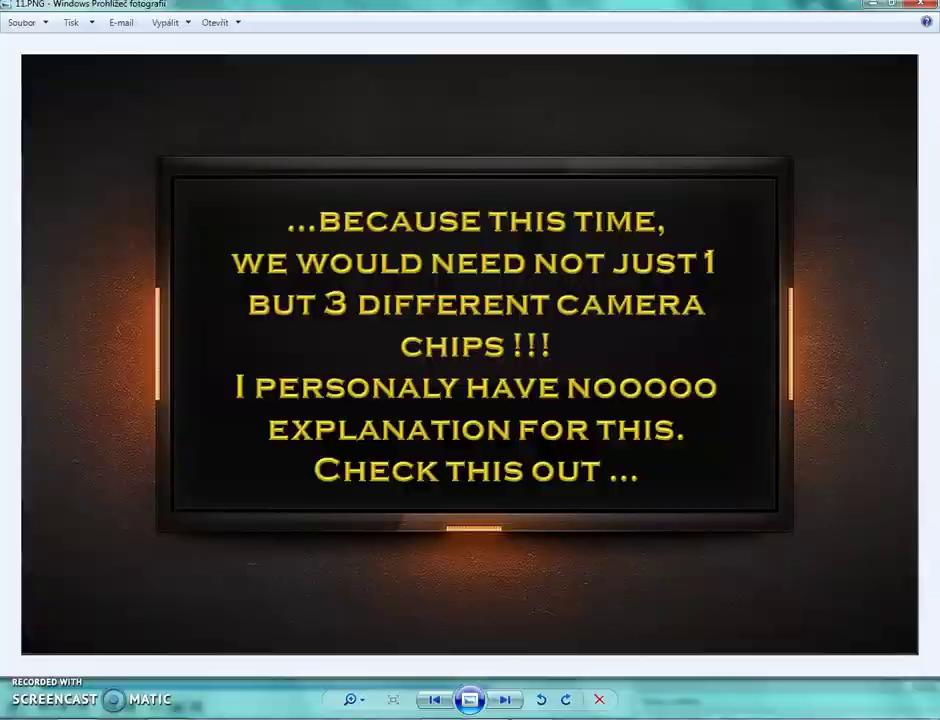
pyautogui.hotkey('alt', 'F4')
# - Open the video "The Sun above Czech Republic - and some 3 more objects by the Sun (23.5.2017).mp4" in VLC
pyautogui.click(212, 240)
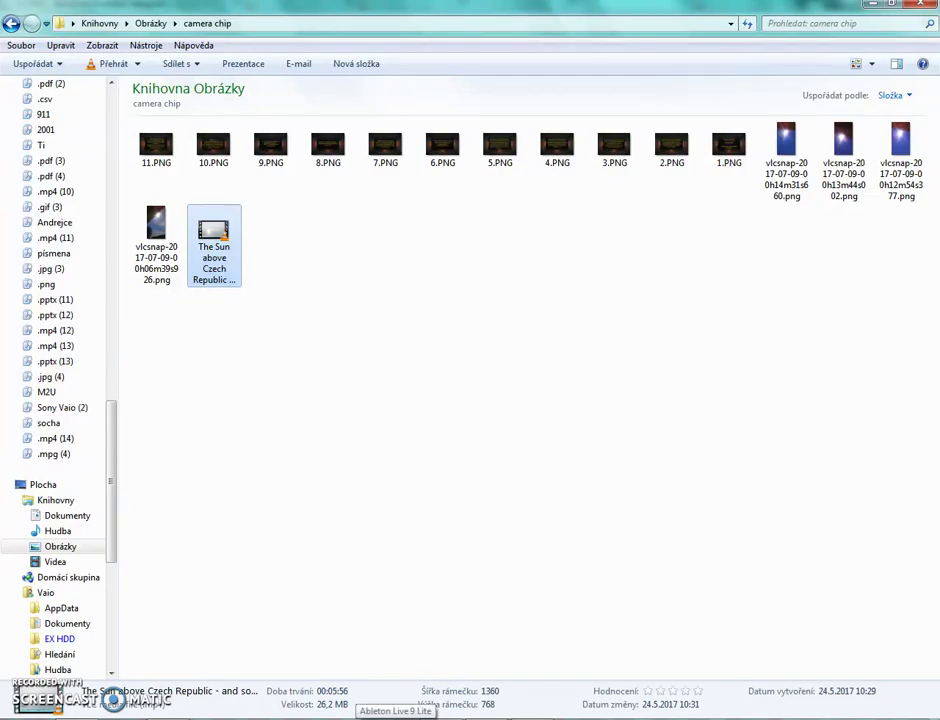
pyautogui.click(325, 712)
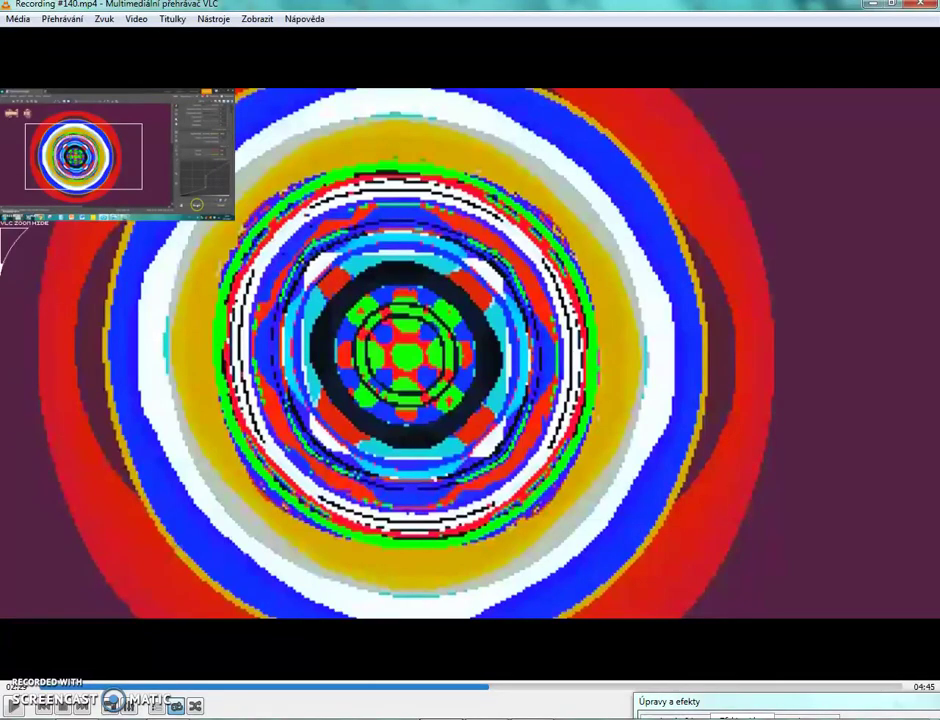
pyautogui.press('n')
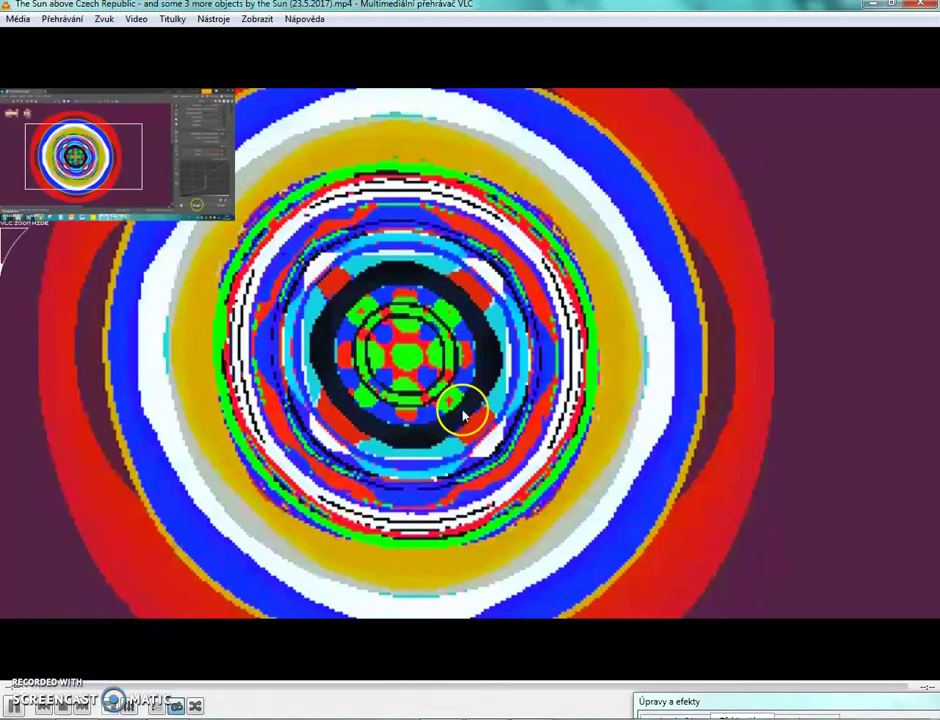
# - Turn off interactive zoom for the sun video, close the effects dialog, and play the video full screen
pyautogui.click(808, 700)
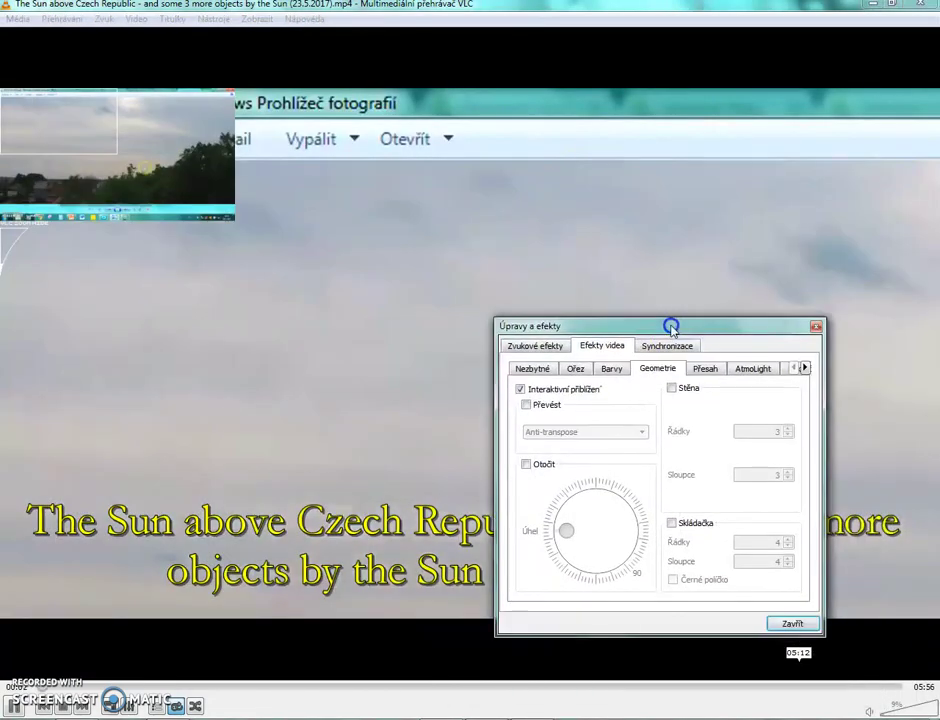
pyautogui.click(520, 389)
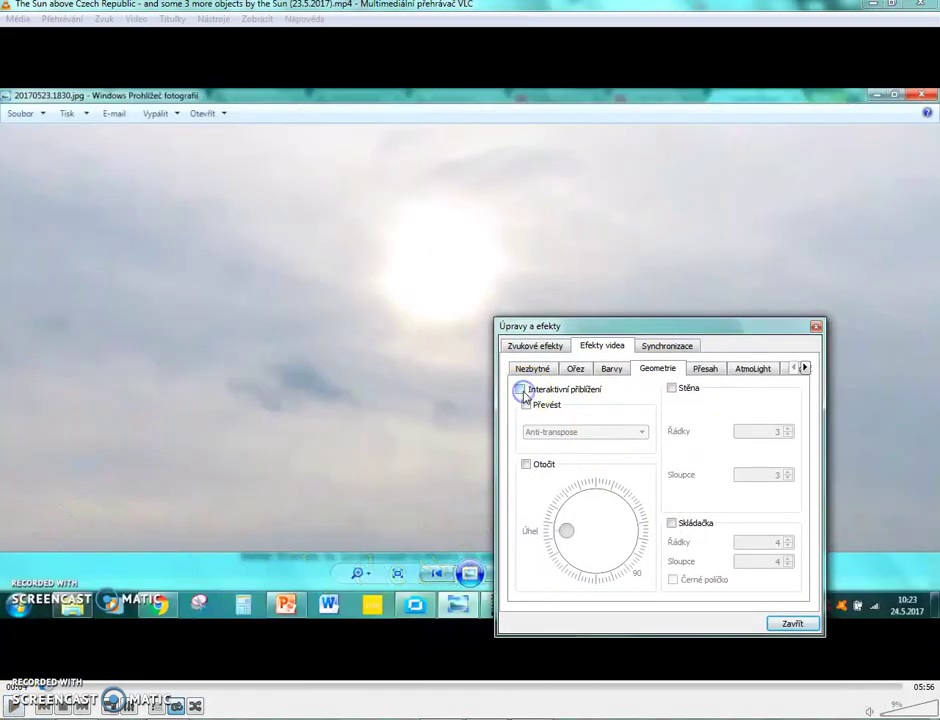
pyautogui.click(816, 326)
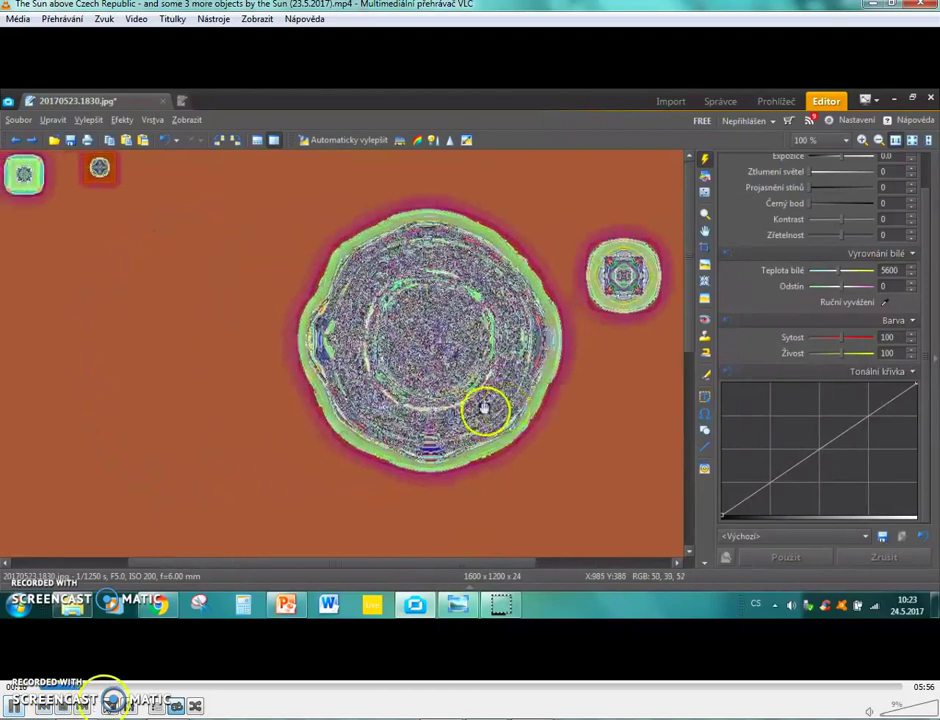
pyautogui.press('f')
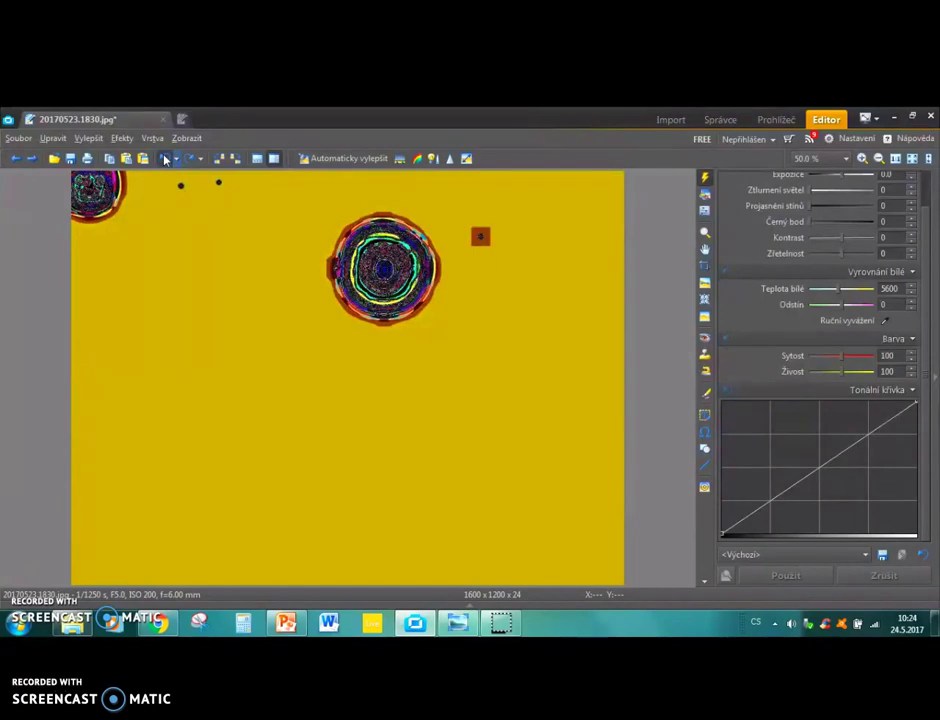
# - Undo the most recent colour edits of the photo 20170523.1830.jpg one at a time
pyautogui.click(166, 160)
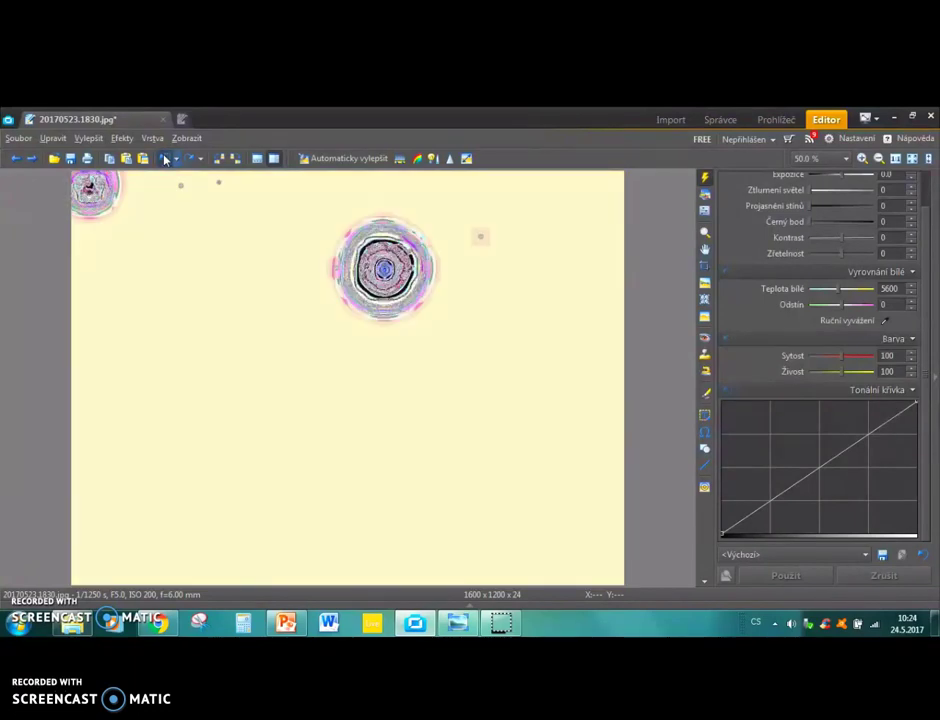
pyautogui.click(166, 160)
pyautogui.click(166, 160)
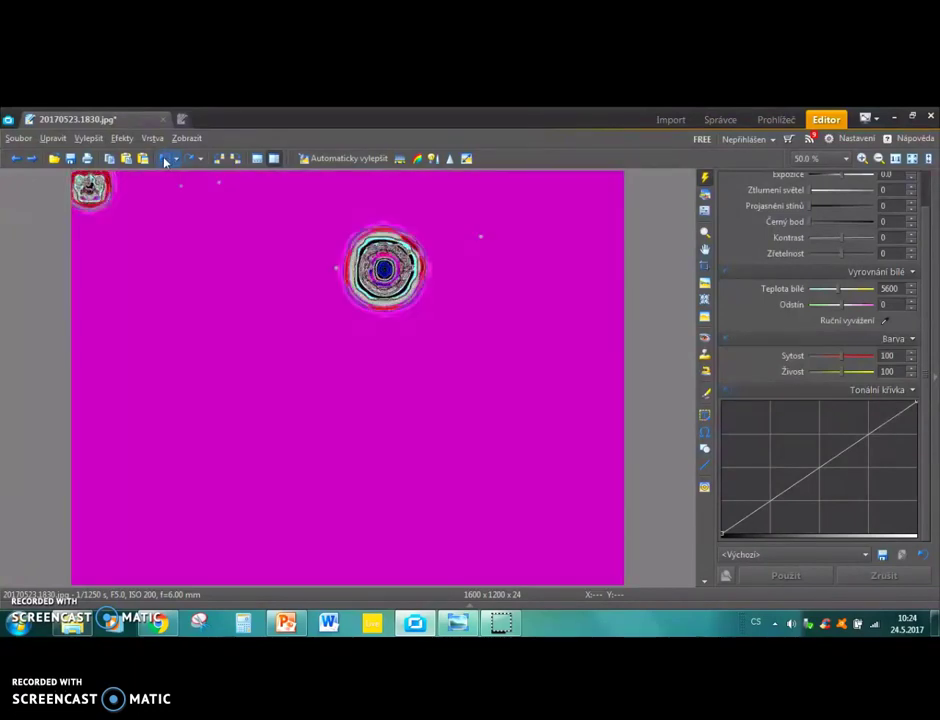
# - Inspect the central disc of 20170523.1830.jpg close up and undo further colour edits one by one at 200 % zoom
pyautogui.press('+')
pyautogui.press('+')
pyautogui.press('+')
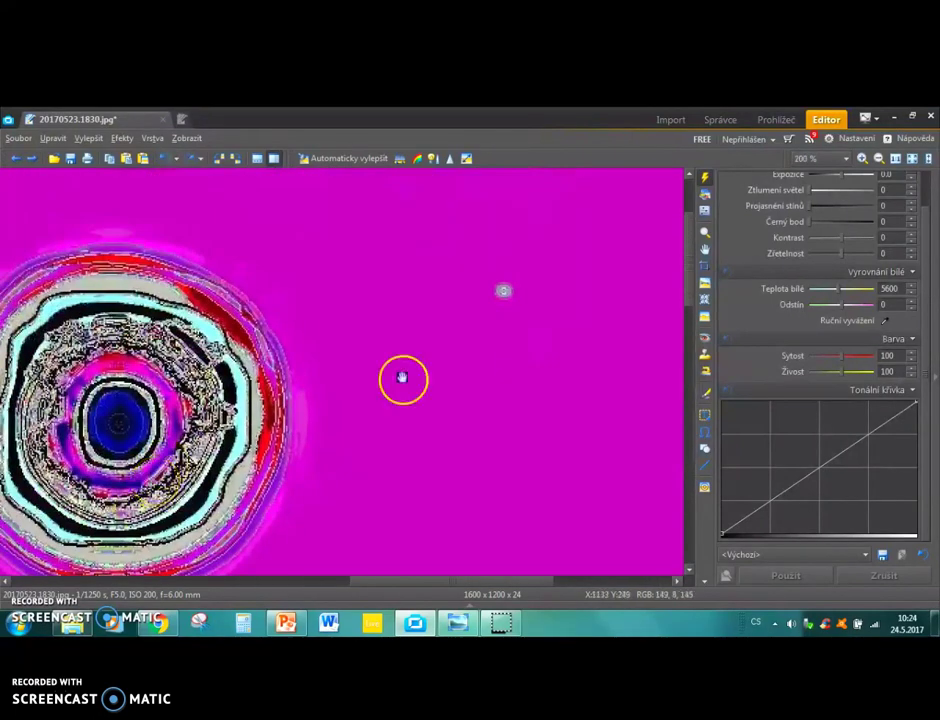
pyautogui.scroll(2, 430, 370)
pyautogui.moveTo(258, 522); pyautogui.dragTo(530, 337)
pyautogui.scroll(-2, 530, 337)
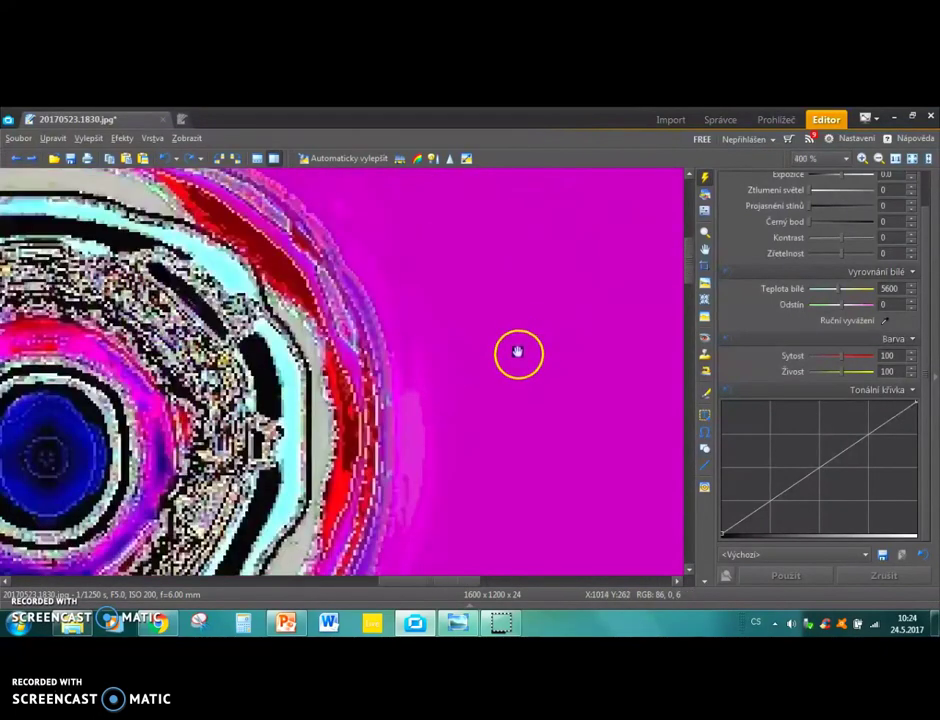
pyautogui.click(166, 160)
pyautogui.press('-')
pyautogui.click(172, 167)
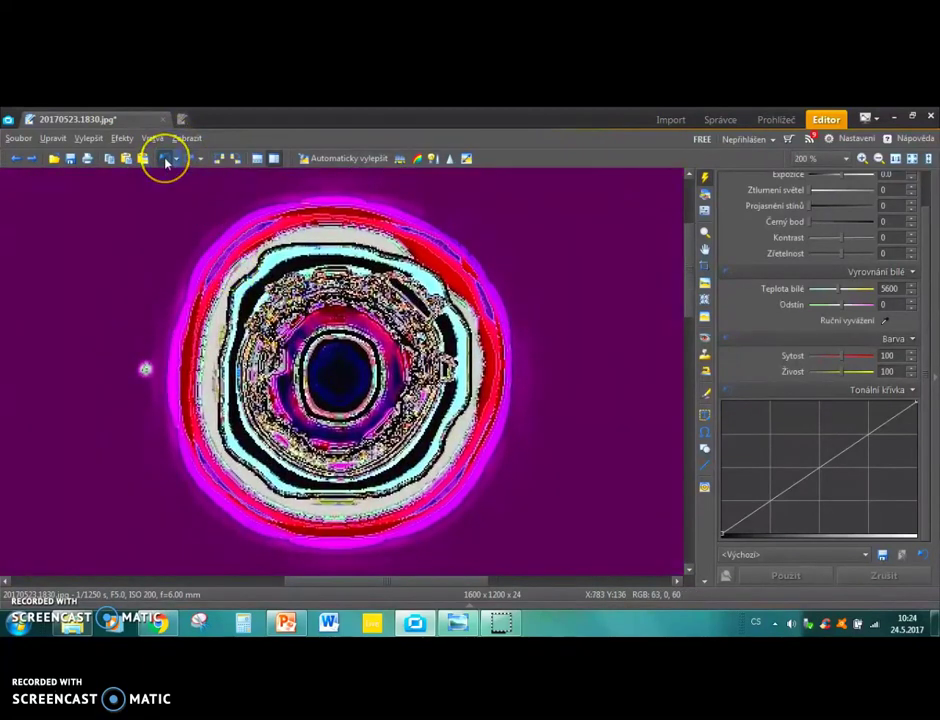
pyautogui.click(166, 161)
pyautogui.click(166, 161)
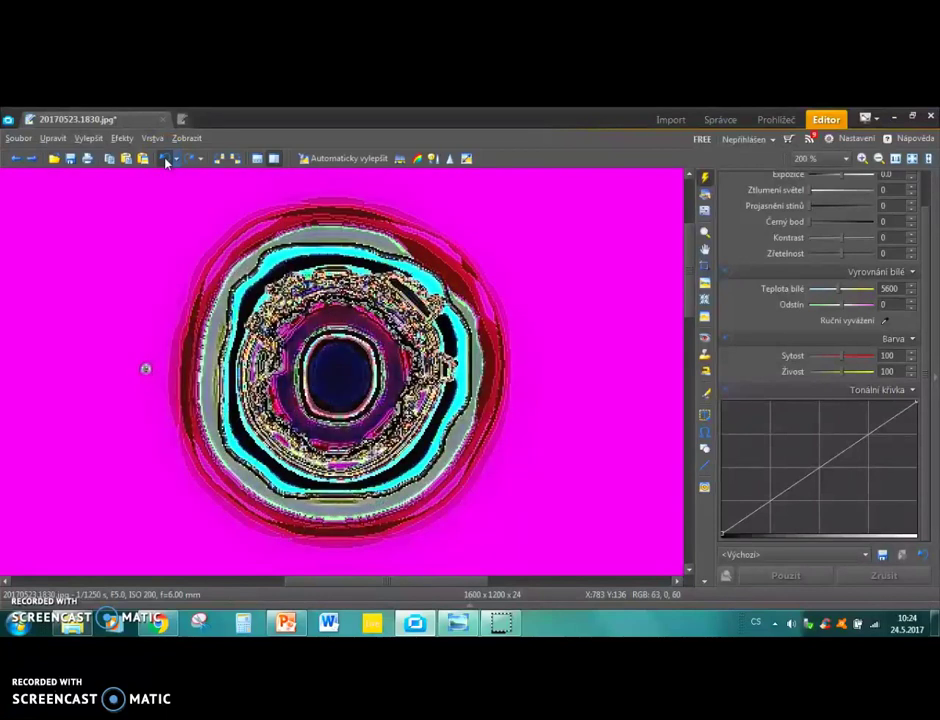
pyautogui.click(166, 161)
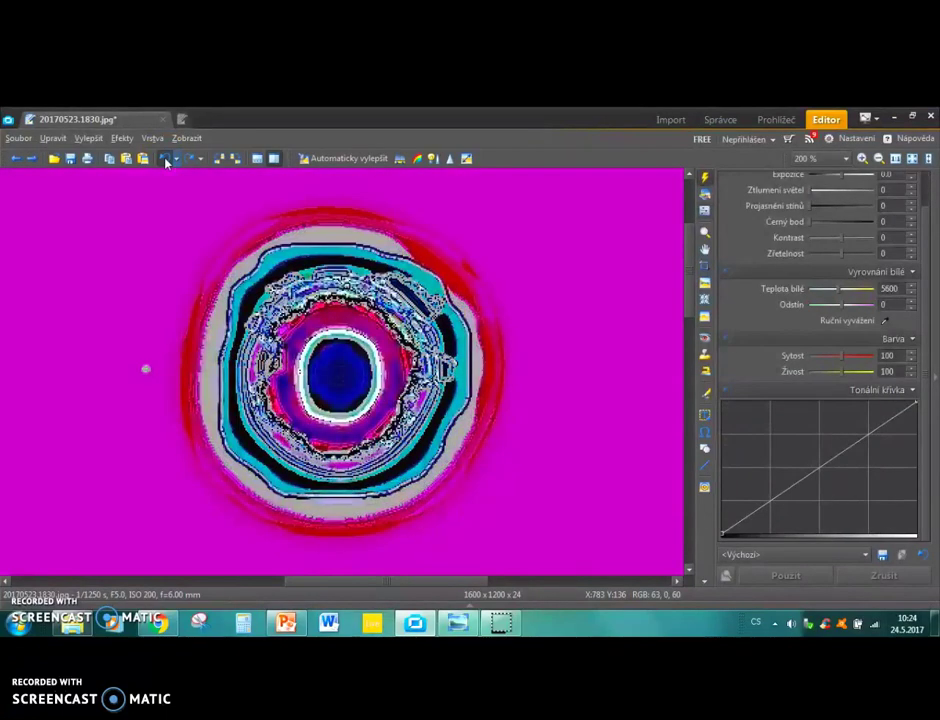
pyautogui.click(166, 161)
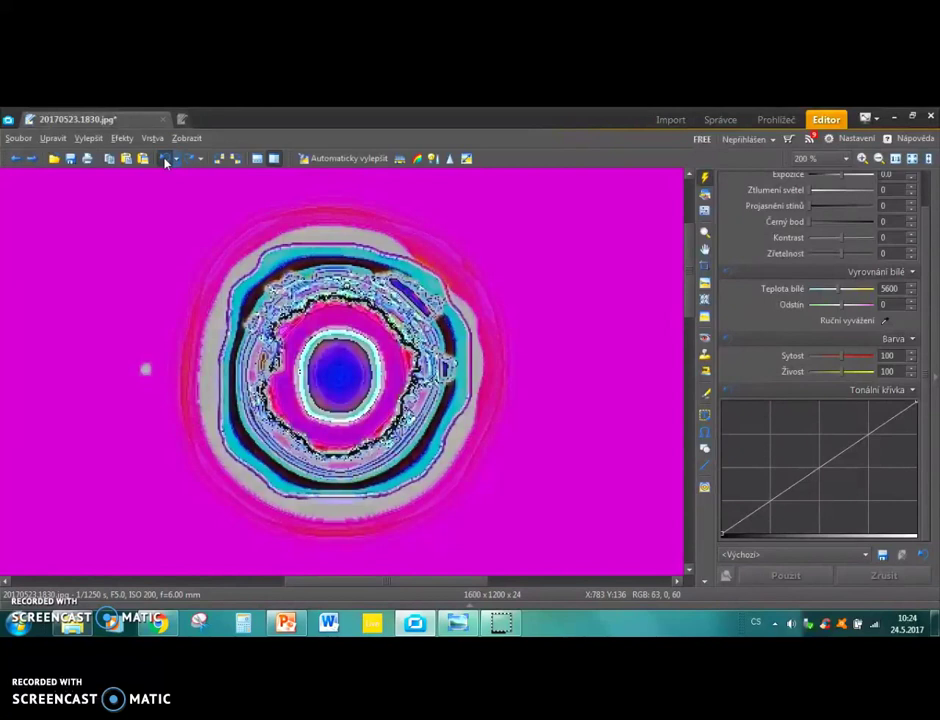
pyautogui.click(166, 161)
pyautogui.click(166, 161)
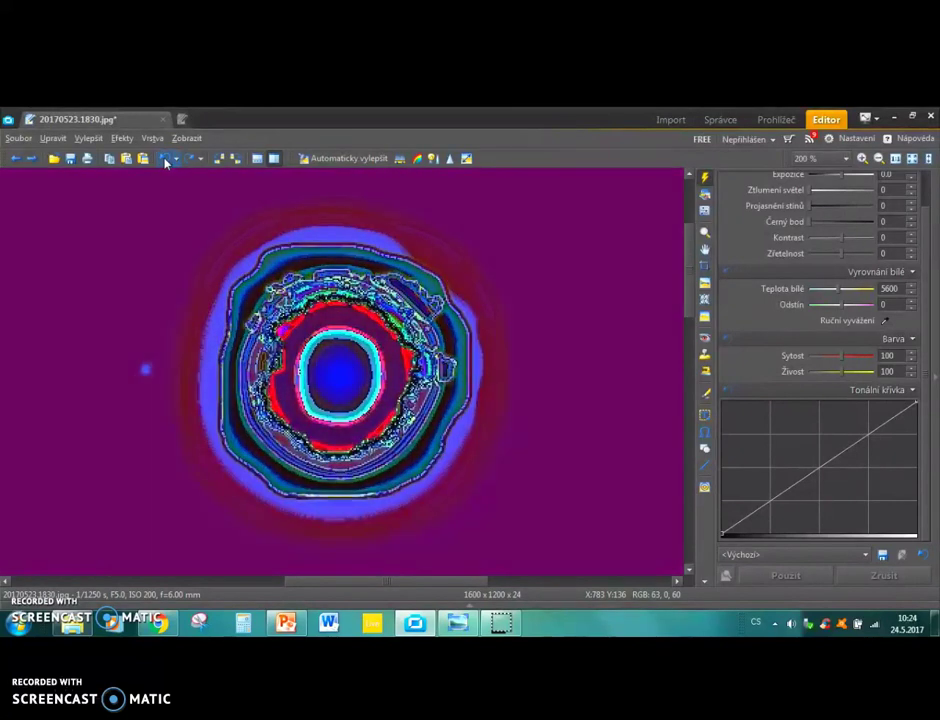
# - Undo all remaining colour edits of 20170523.1830.jpg one by one and compare the photo with the original in Windows Photo Viewer
pyautogui.click(166, 161)
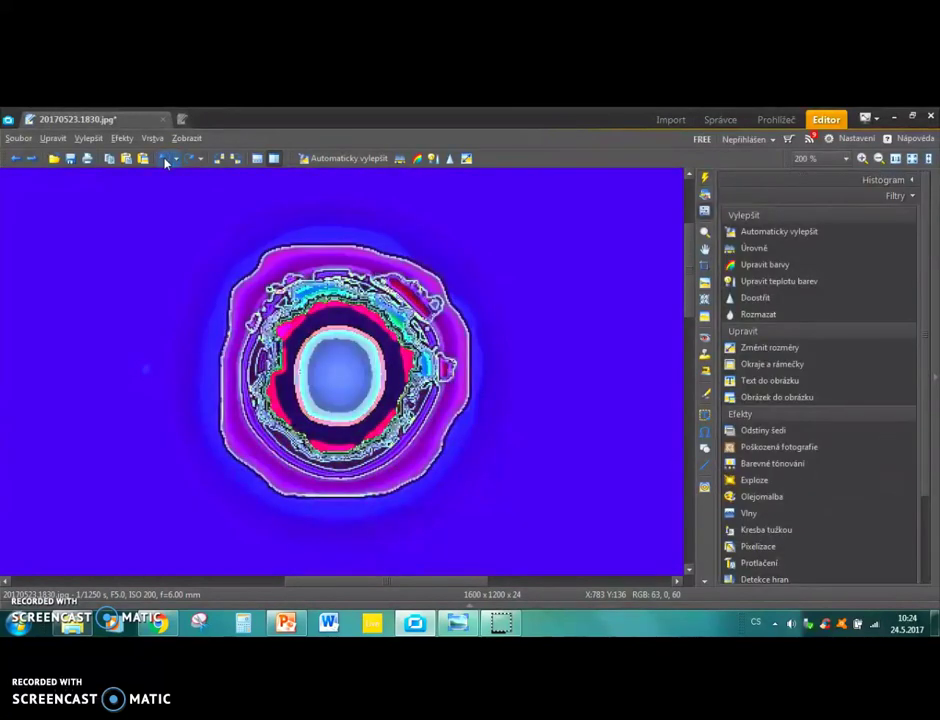
pyautogui.click(166, 161)
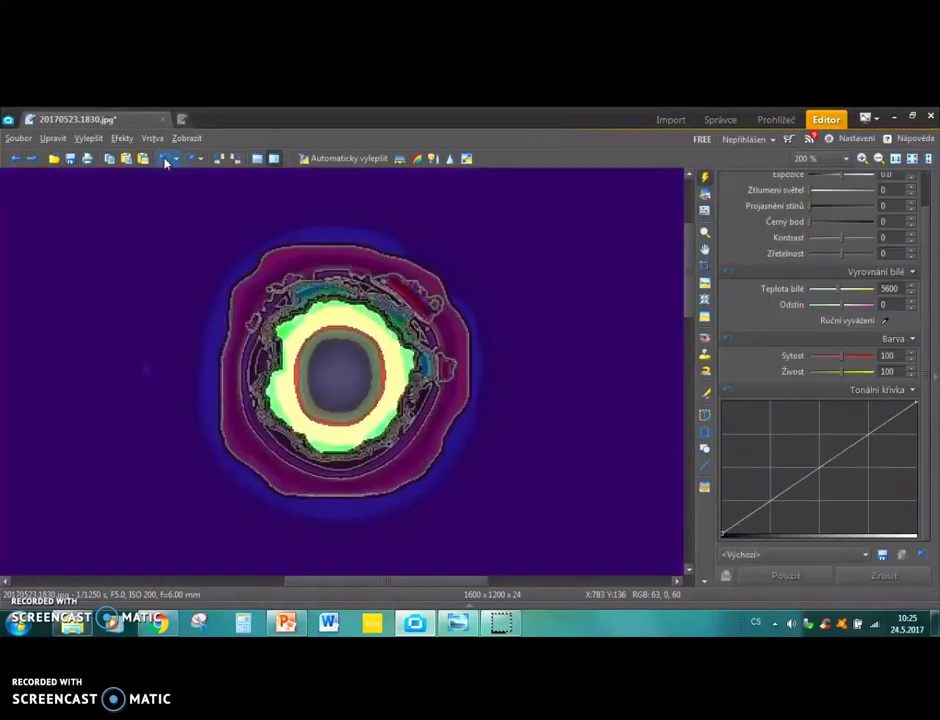
pyautogui.click(166, 161)
pyautogui.click(166, 161)
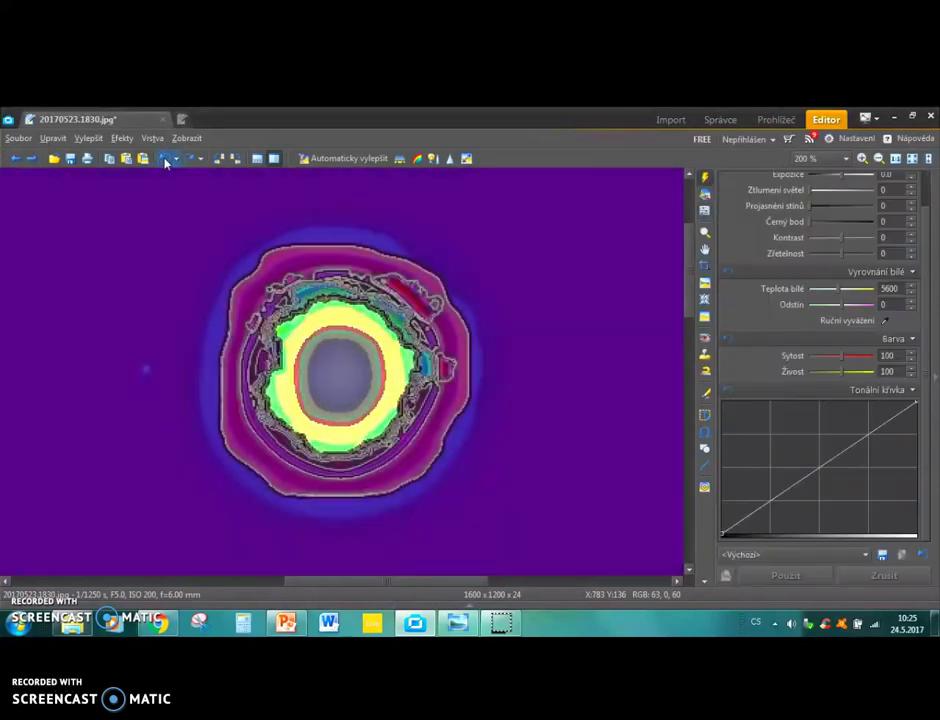
pyautogui.click(166, 161)
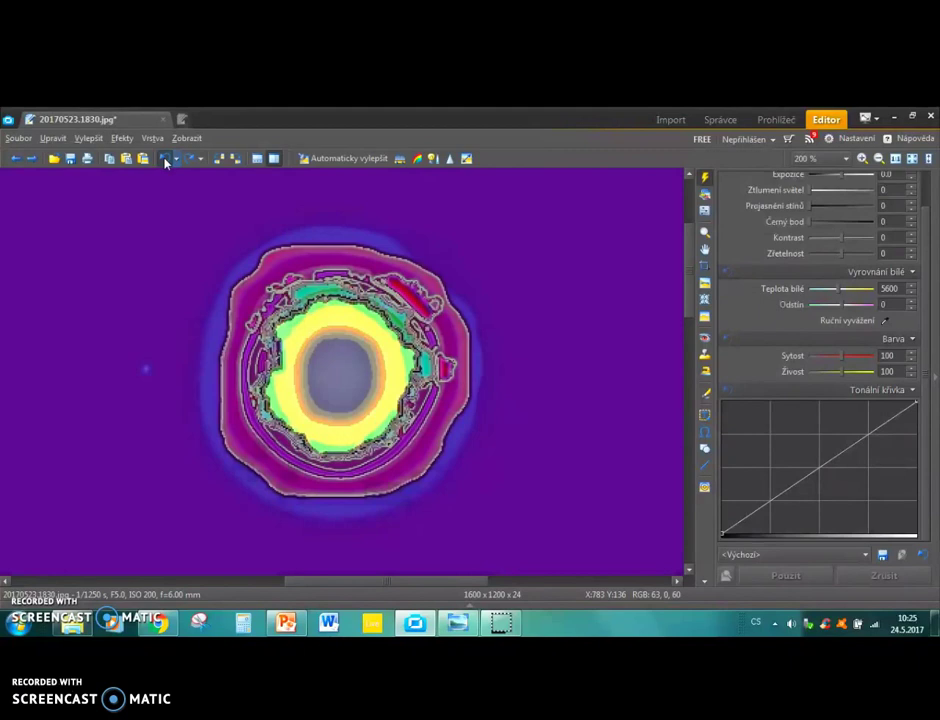
pyautogui.click(166, 161)
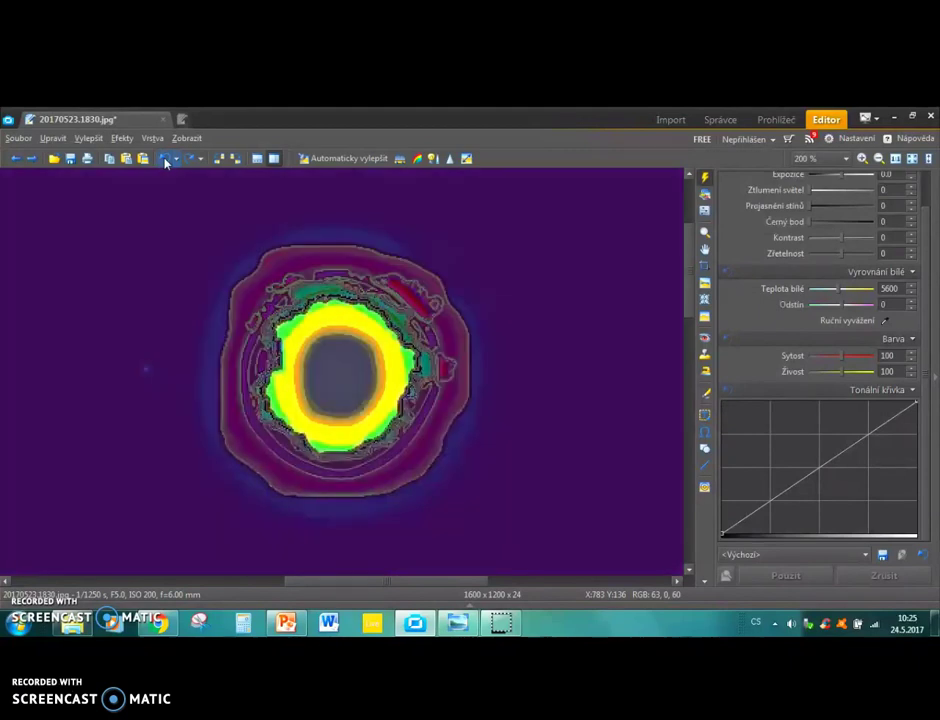
pyautogui.click(166, 161)
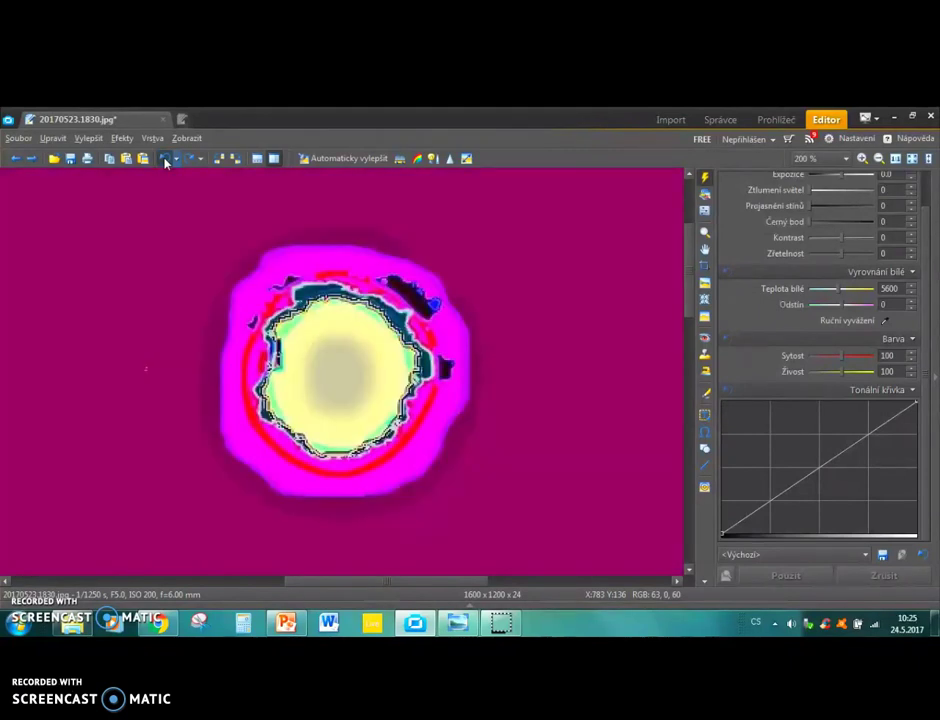
pyautogui.click(166, 161)
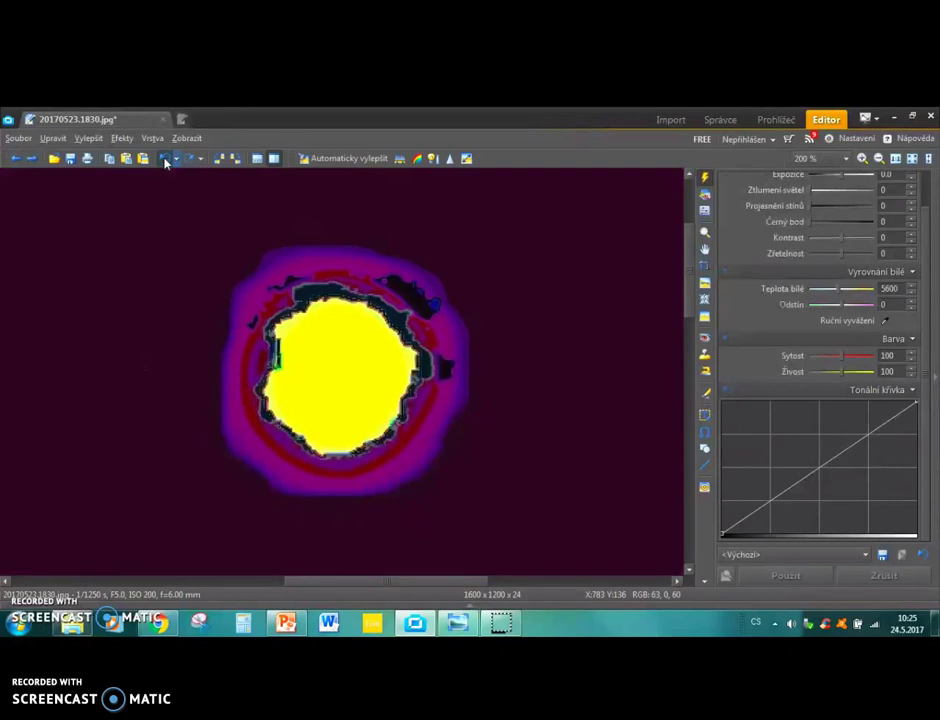
pyautogui.click(166, 161)
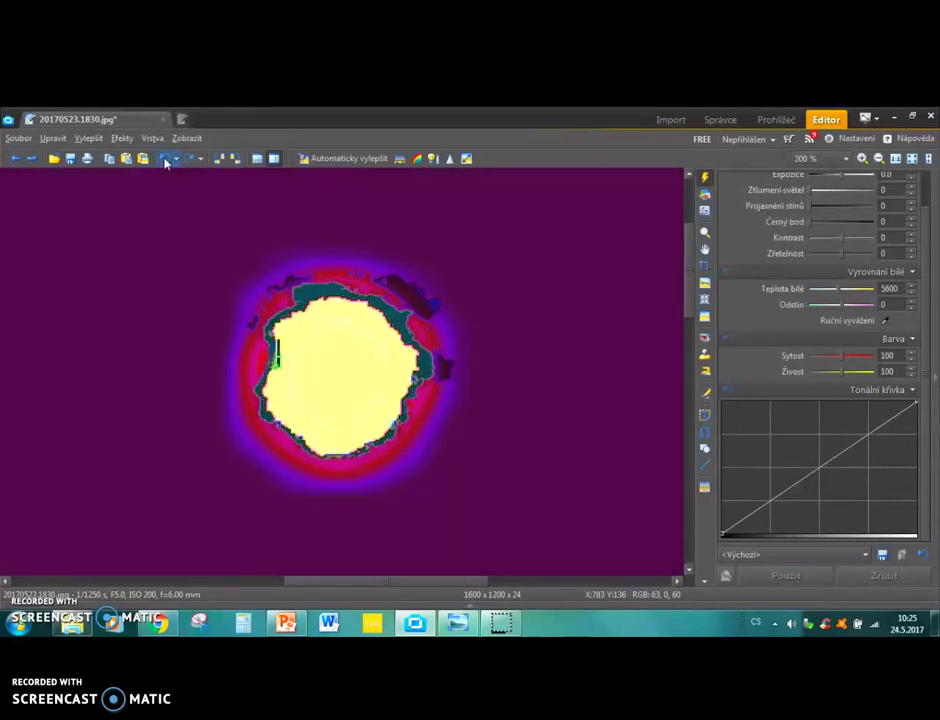
pyautogui.click(166, 161)
pyautogui.click(166, 161)
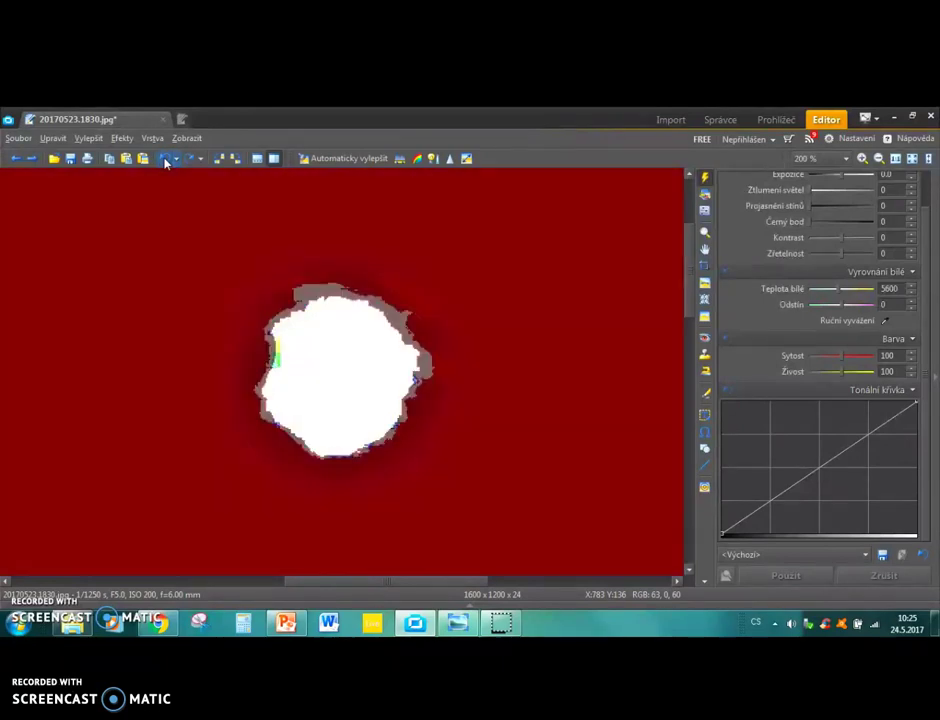
pyautogui.click(166, 161)
pyautogui.click(166, 161)
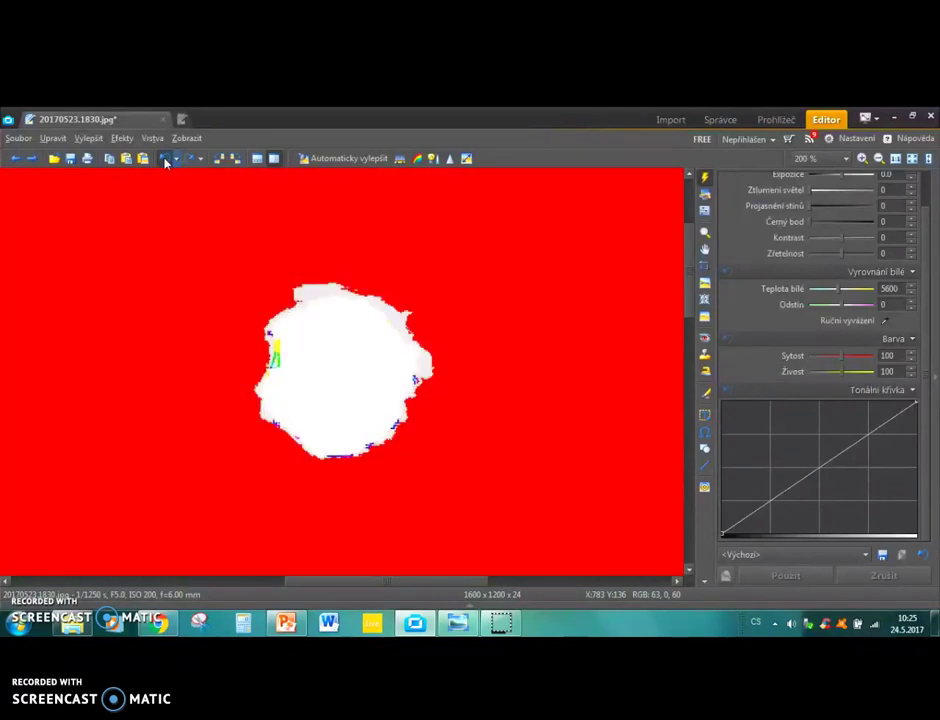
pyautogui.click(166, 161)
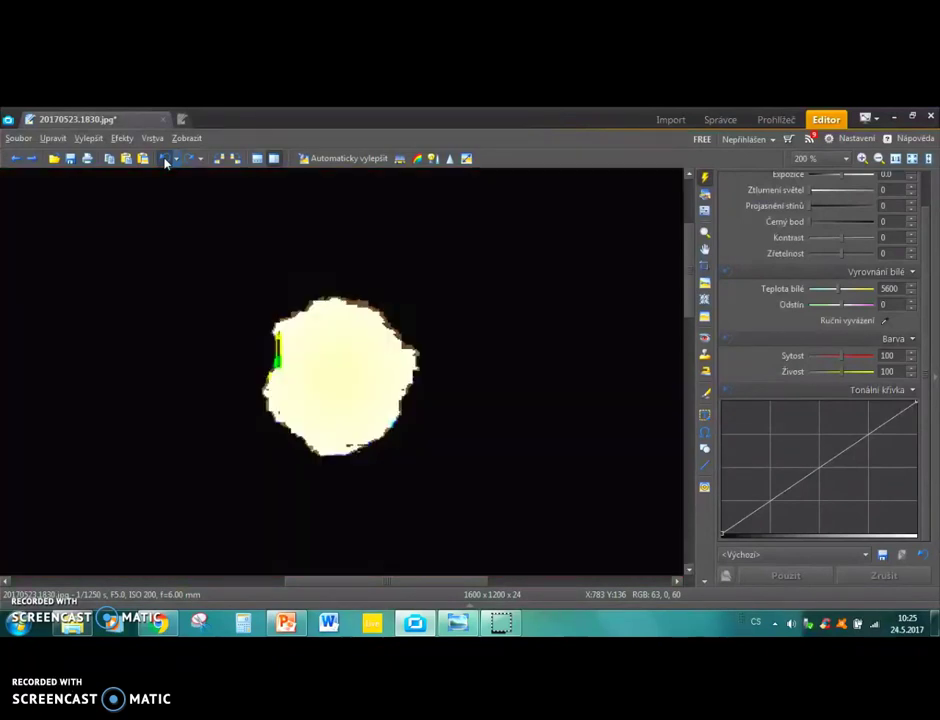
pyautogui.click(166, 161)
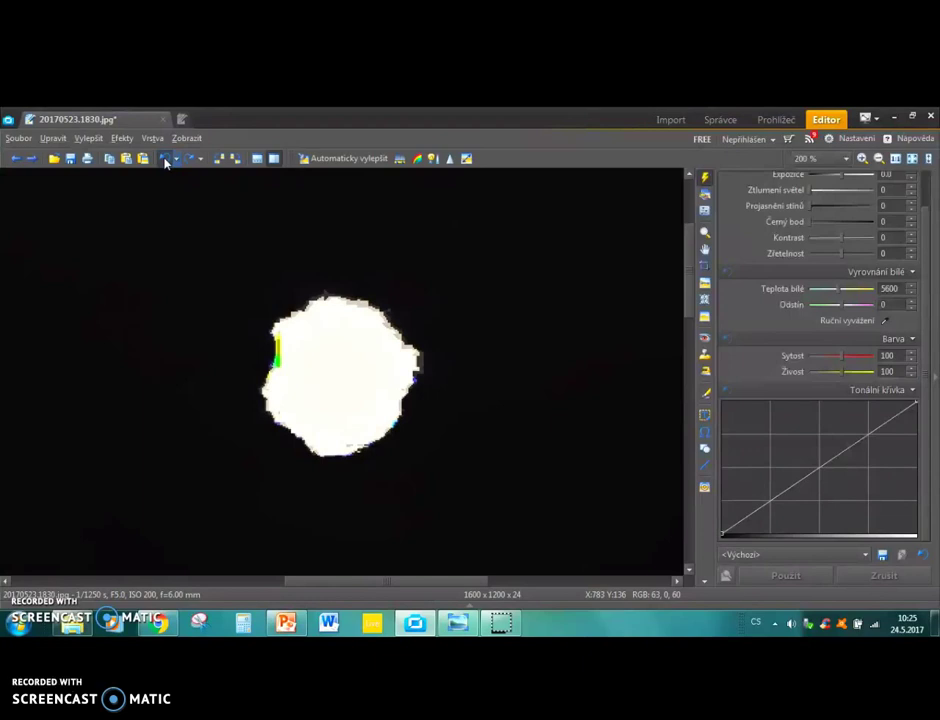
pyautogui.click(166, 161)
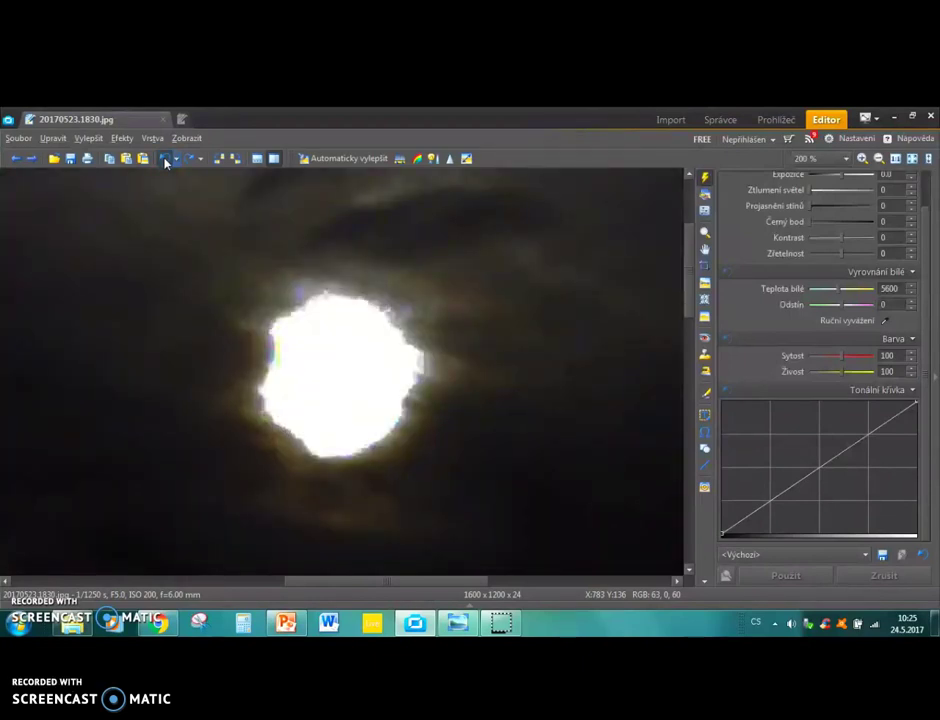
pyautogui.click(166, 161)
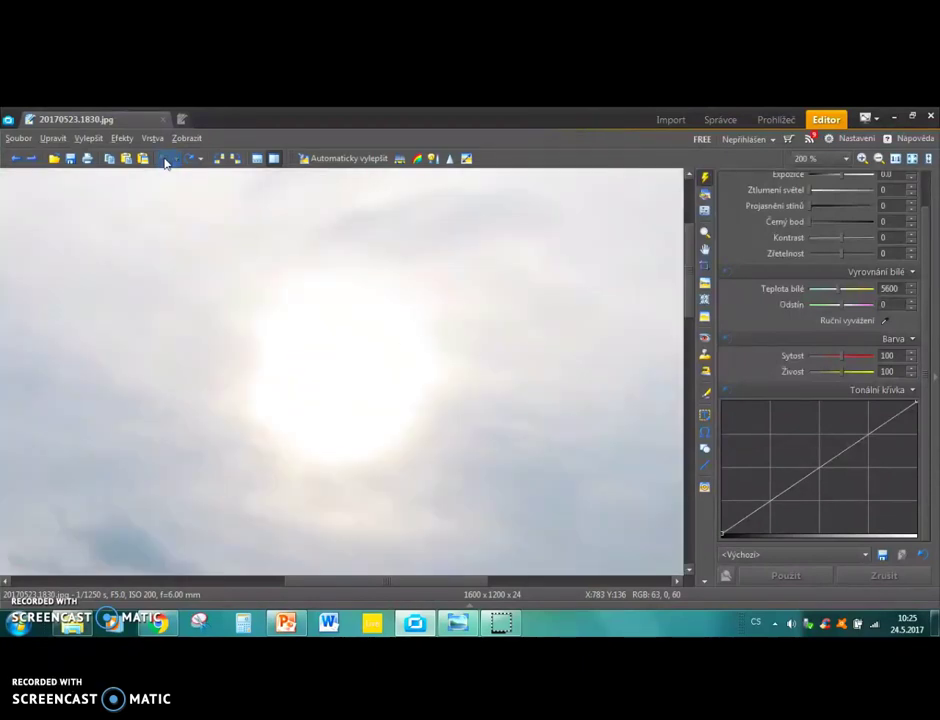
pyautogui.click(166, 161)
pyautogui.click(457, 623)
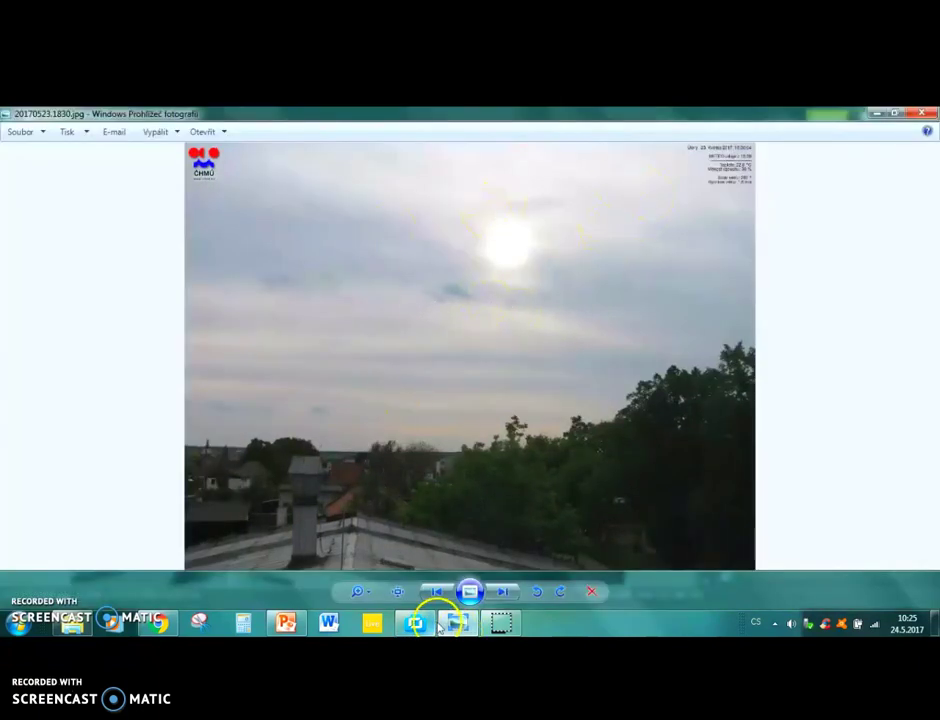
pyautogui.click(418, 623)
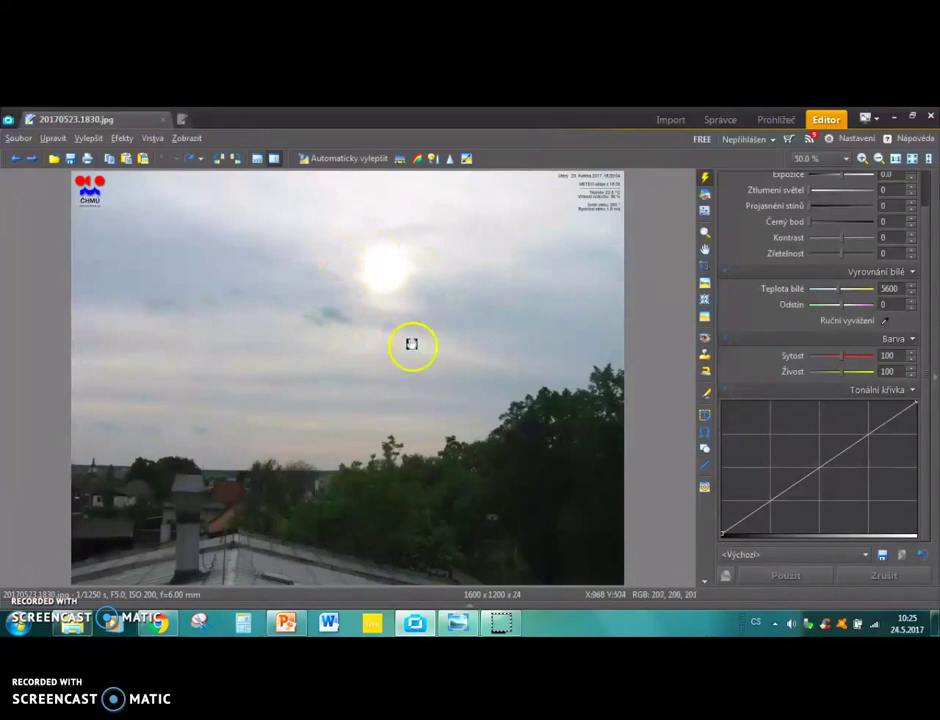
# - Redo the first series of colour edits of 20170523.1830.jpg step by step up to the bright blue background version
pyautogui.click(190, 160)
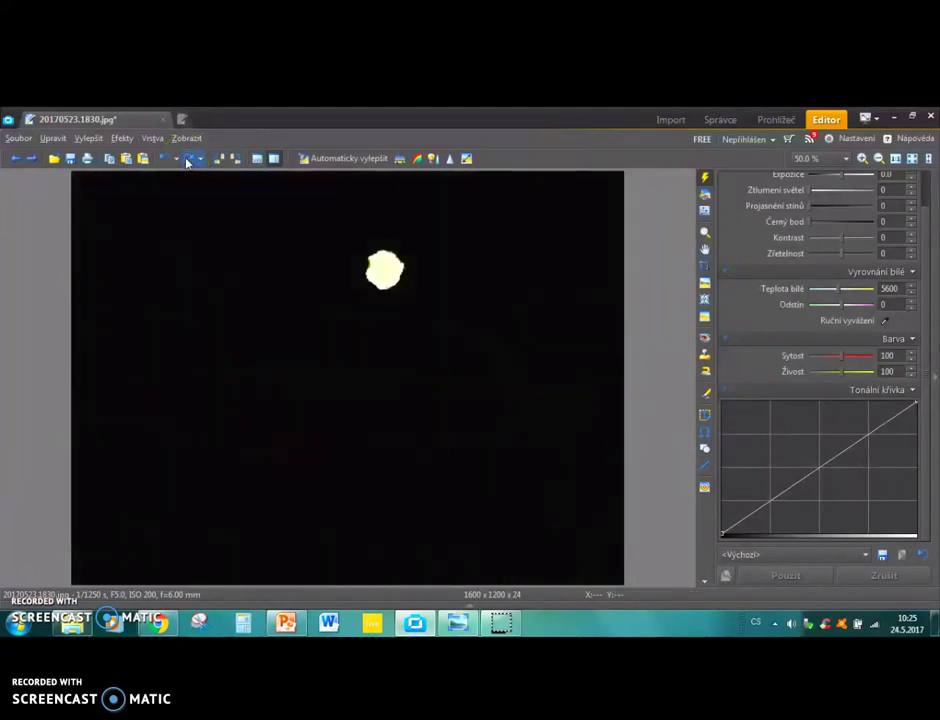
pyautogui.click(189, 161)
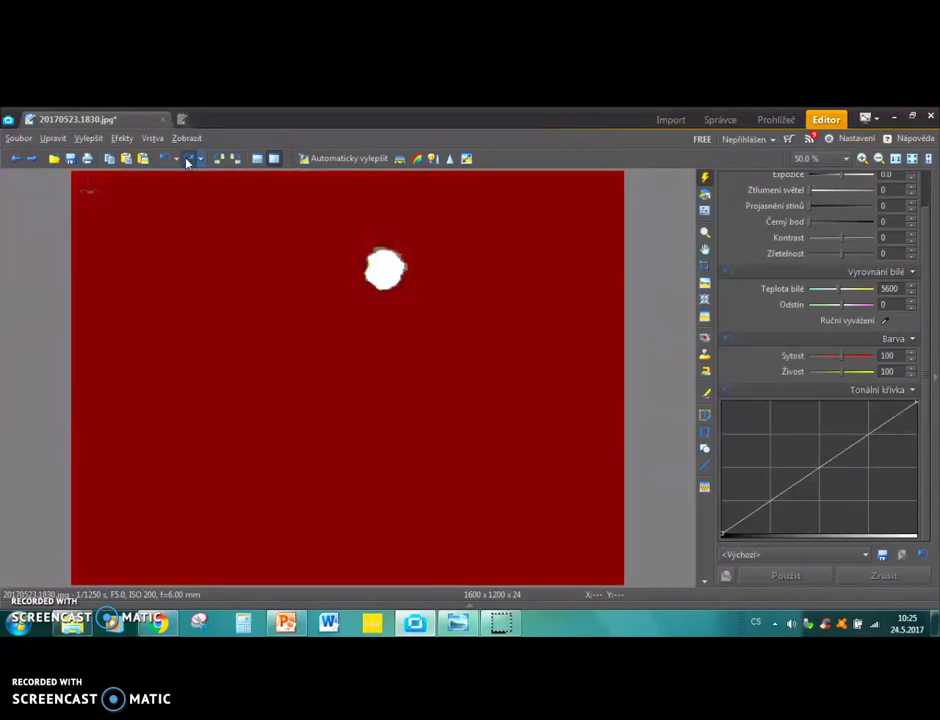
pyautogui.click(189, 161)
pyautogui.click(189, 161)
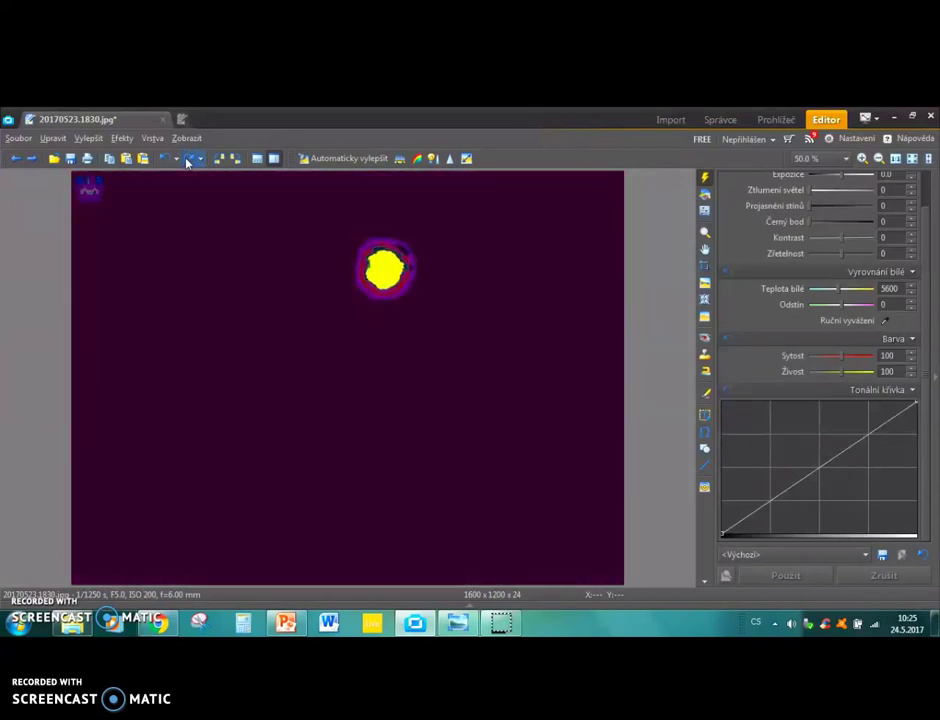
pyautogui.click(189, 161)
pyautogui.click(189, 161)
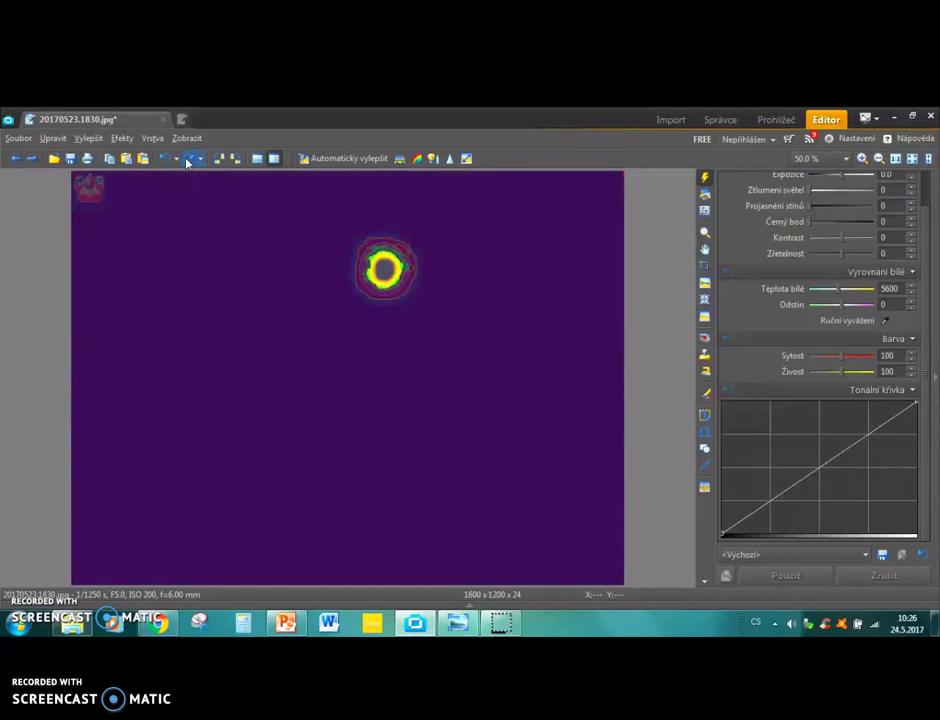
pyautogui.click(189, 161)
pyautogui.click(189, 161)
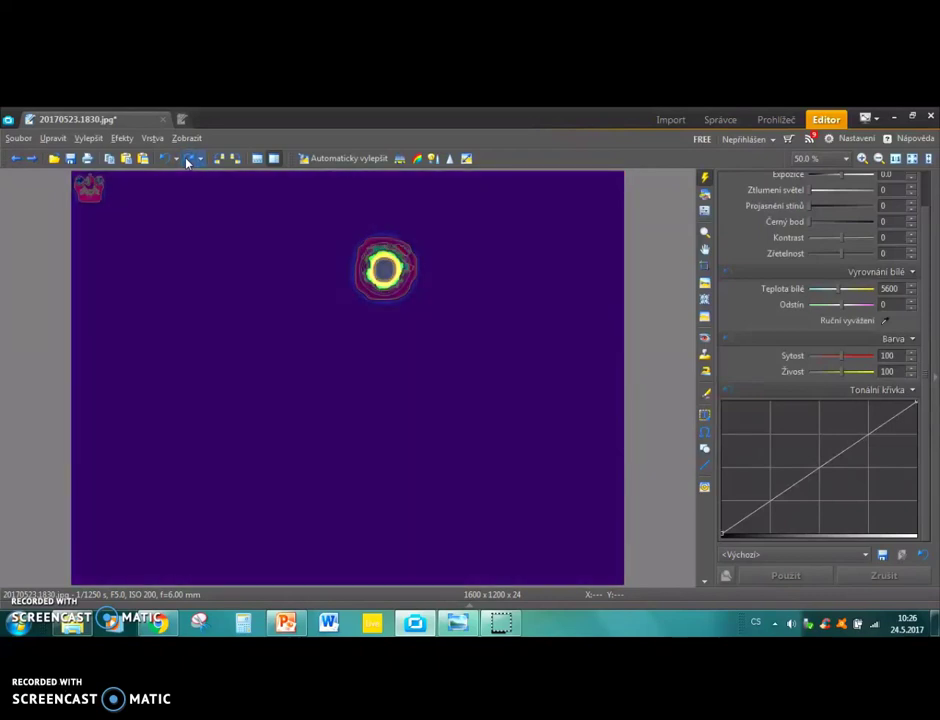
pyautogui.click(189, 161)
pyautogui.click(189, 161)
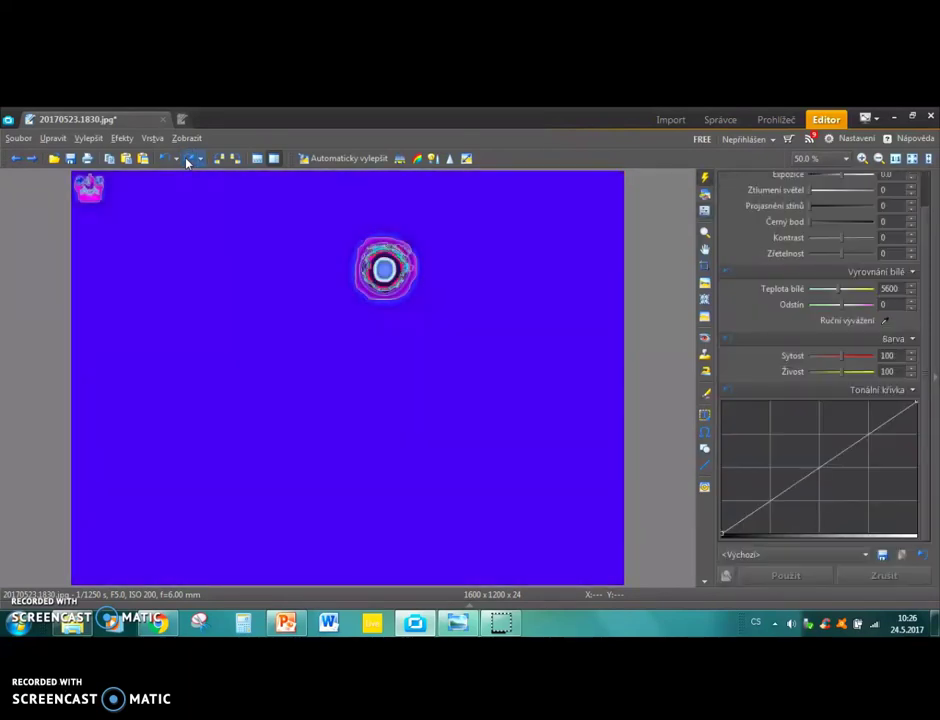
# - Examine the ringed sun disc at 100 % zoom and compare it with the original photo in Windows Photo Viewer
pyautogui.scroll(1, 426, 403)
pyautogui.moveTo(426, 403); pyautogui.dragTo(248, 316)
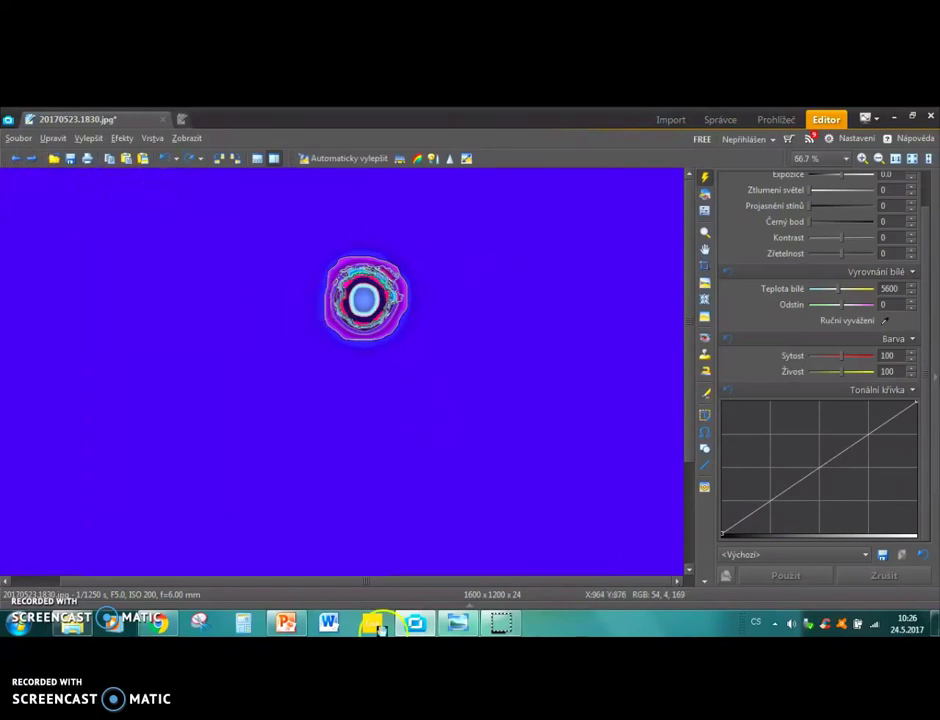
pyautogui.click(456, 624)
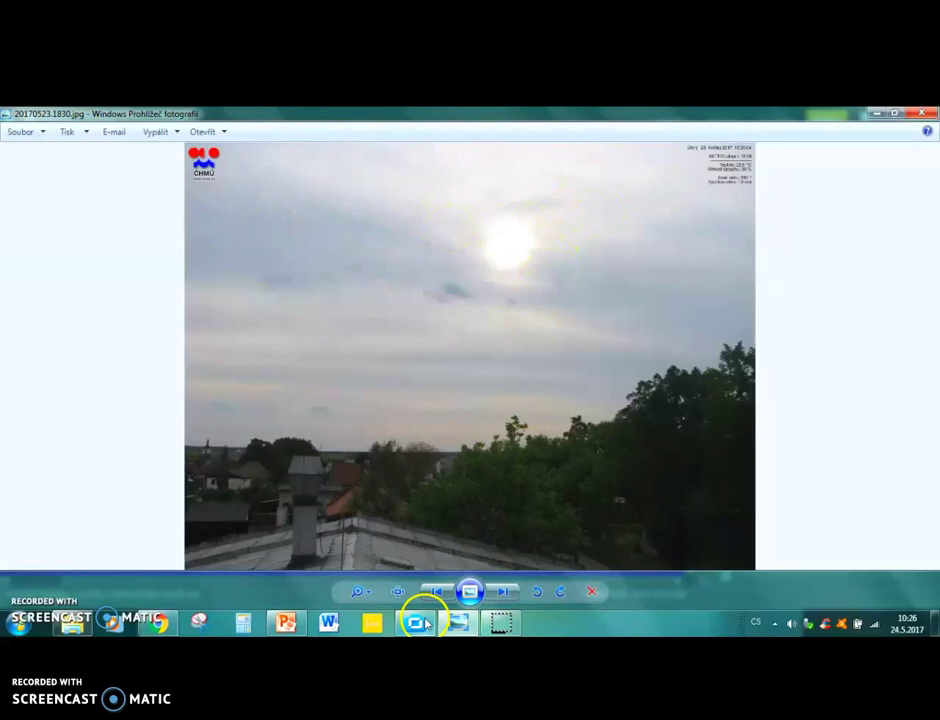
pyautogui.click(416, 623)
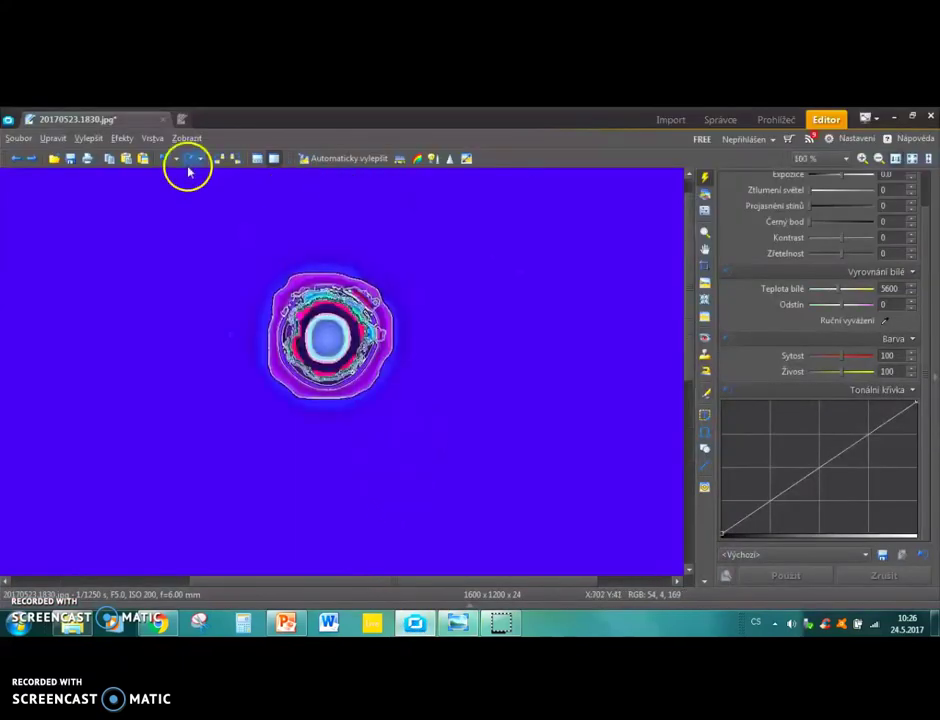
# - Redo the further colour edits one by one up to the version with the cream background
pyautogui.click(189, 159)
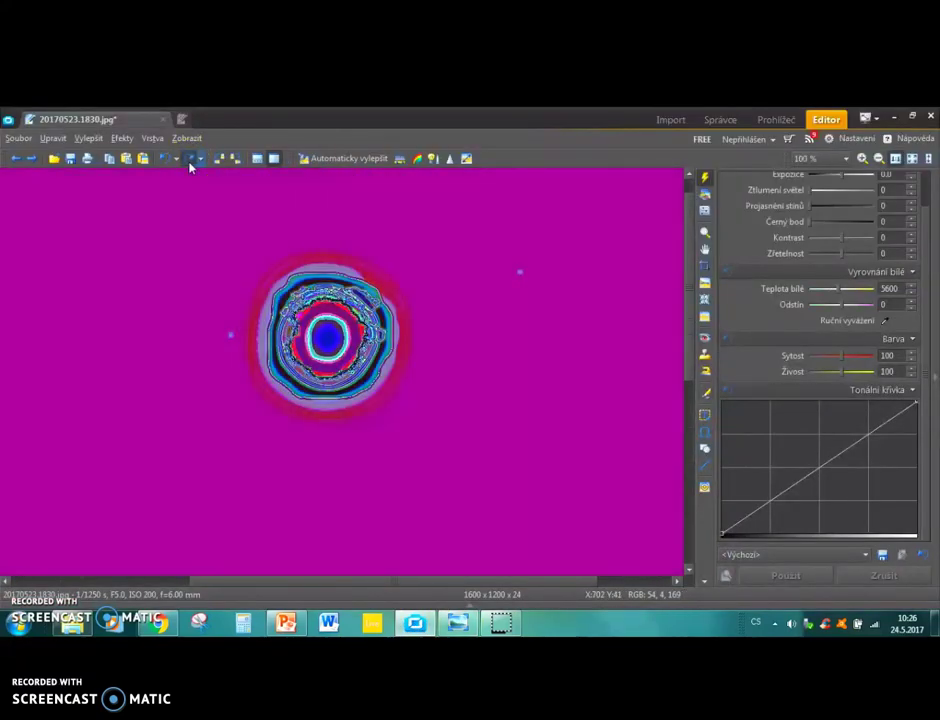
pyautogui.click(189, 159)
pyautogui.click(189, 159)
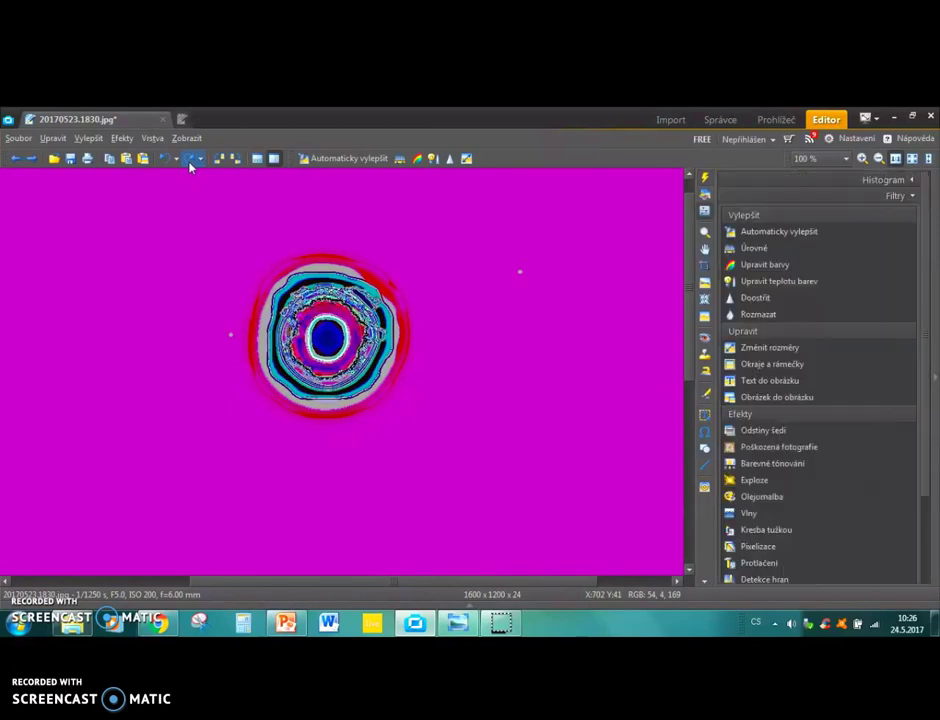
pyautogui.click(189, 159)
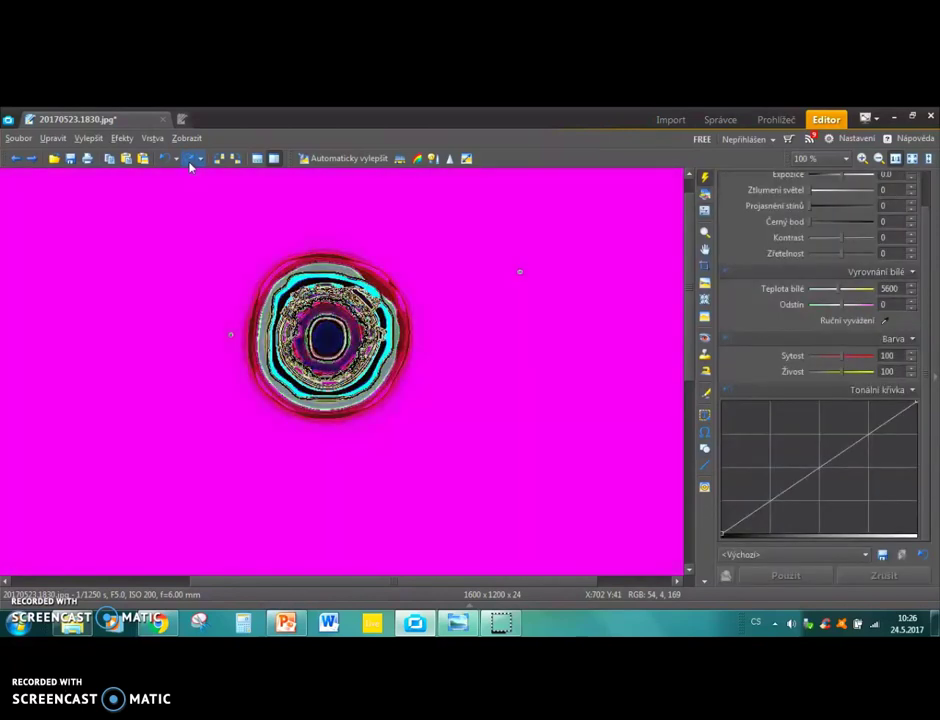
pyautogui.click(189, 159)
pyautogui.click(190, 165)
pyautogui.click(190, 165)
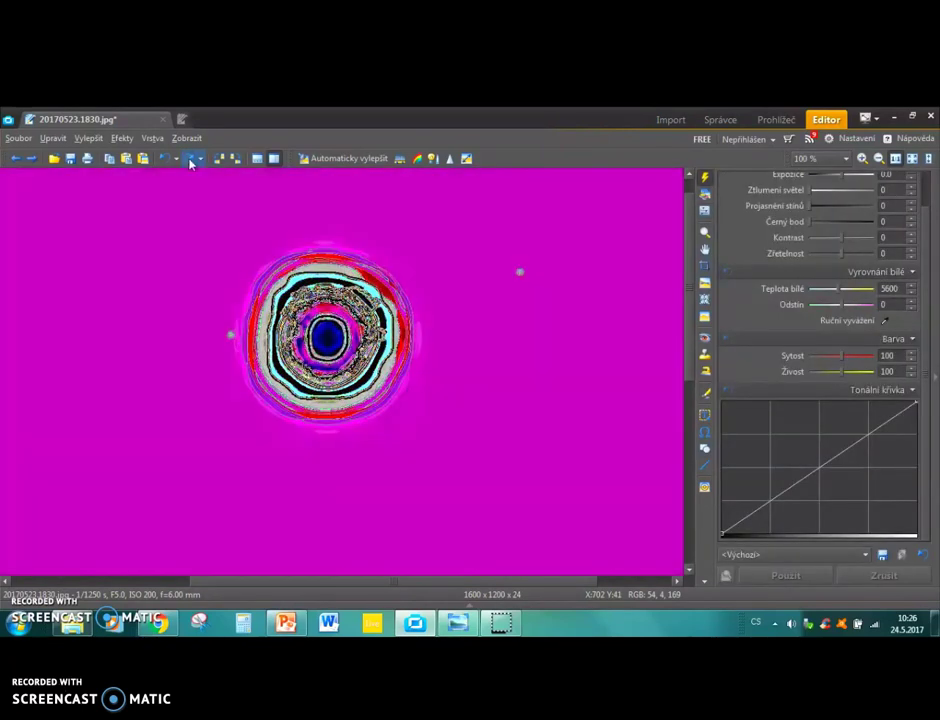
pyautogui.click(189, 160)
pyautogui.click(189, 160)
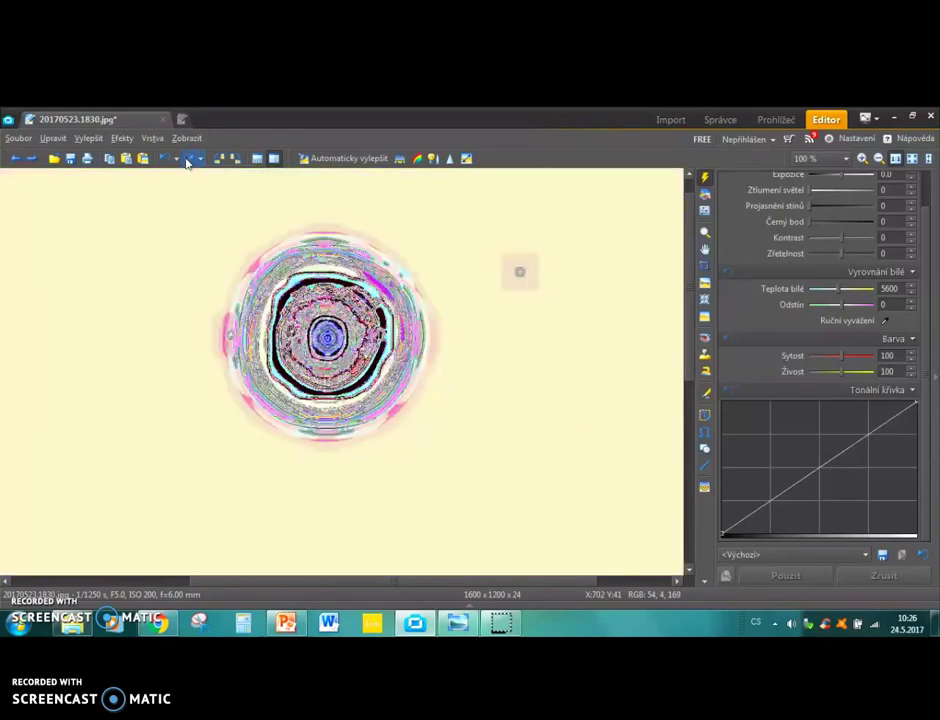
# - Examine the ring pattern and the small circular spots close up at 400 % zoom, and compare the whole image with the original in Windows Photo Viewer
pyautogui.scroll(4, 415, 378)
pyautogui.moveTo(415, 378); pyautogui.dragTo(422, 466)
pyautogui.scroll(-4, 422, 466)
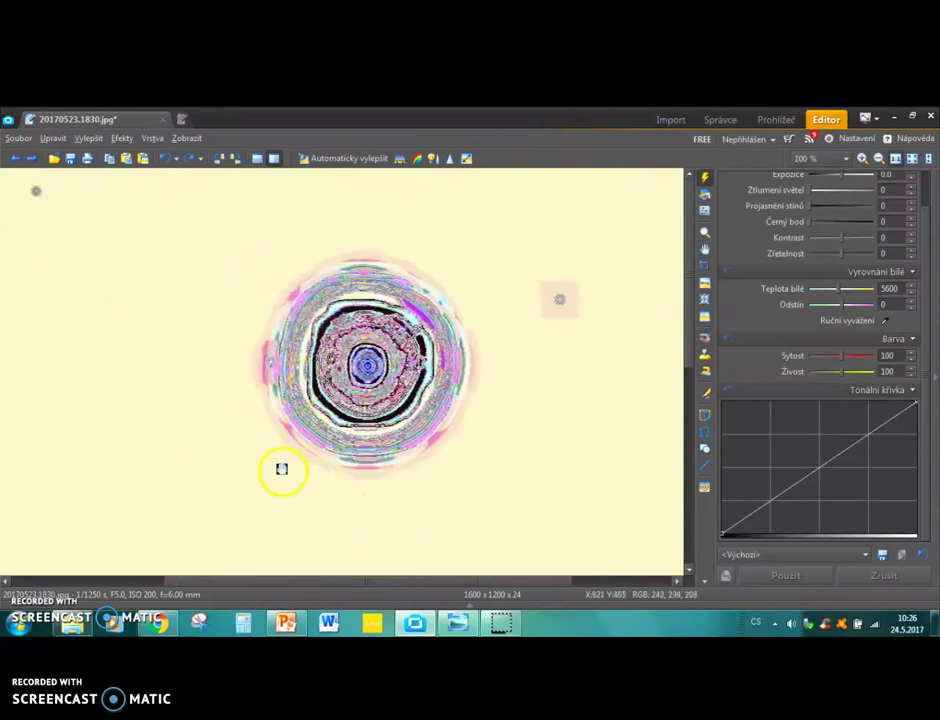
pyautogui.scroll(4, 410, 504)
pyautogui.moveTo(258, 290); pyautogui.dragTo(365, 466)
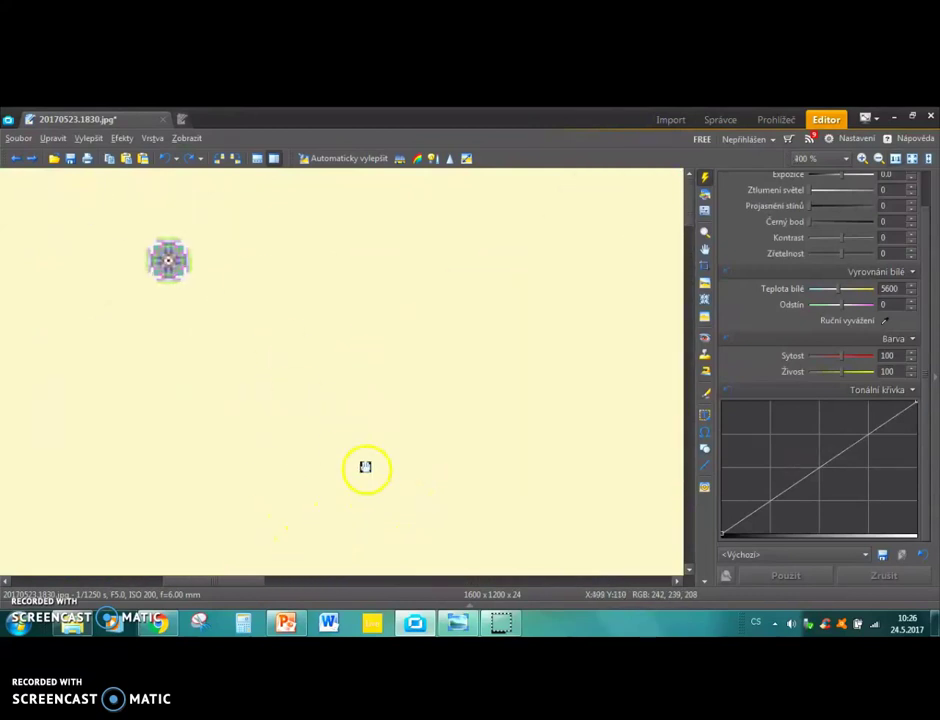
pyautogui.moveTo(268, 316); pyautogui.dragTo(552, 474)
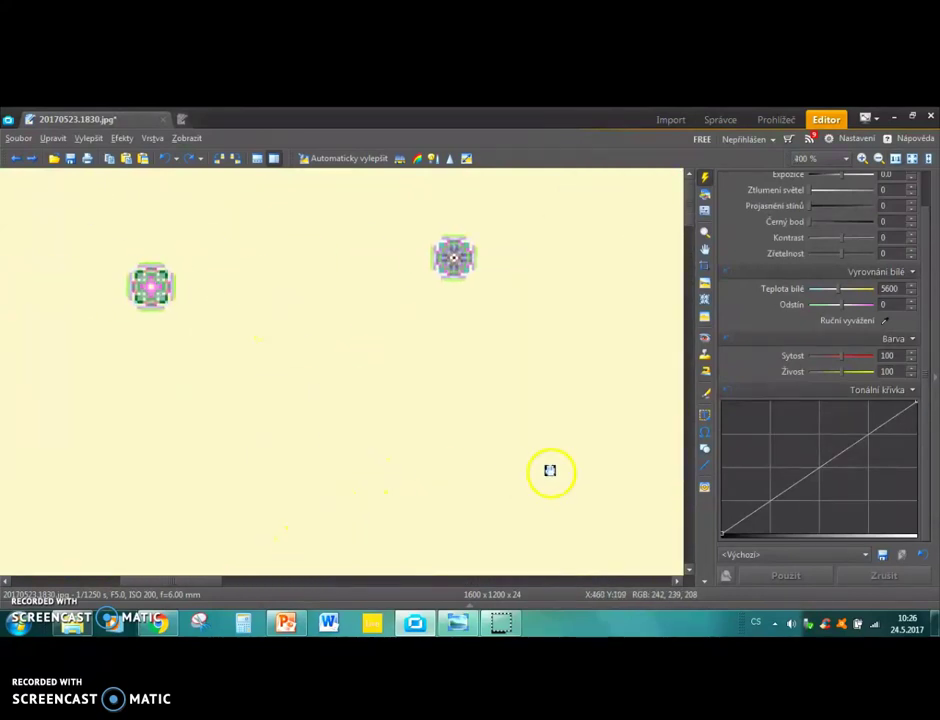
pyautogui.scroll(-6, 510, 449)
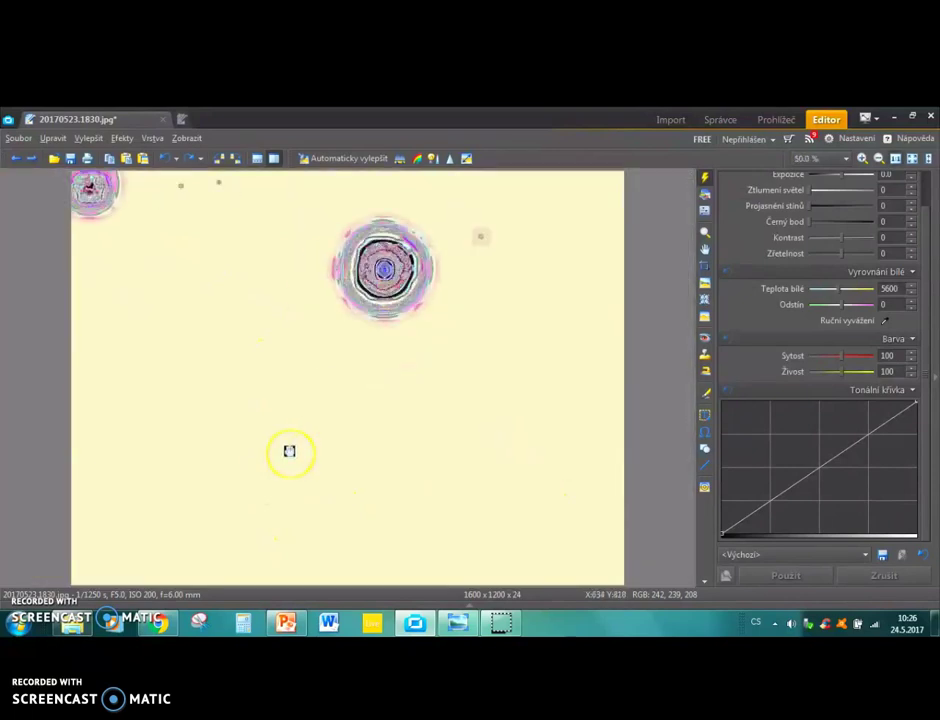
pyautogui.click(459, 624)
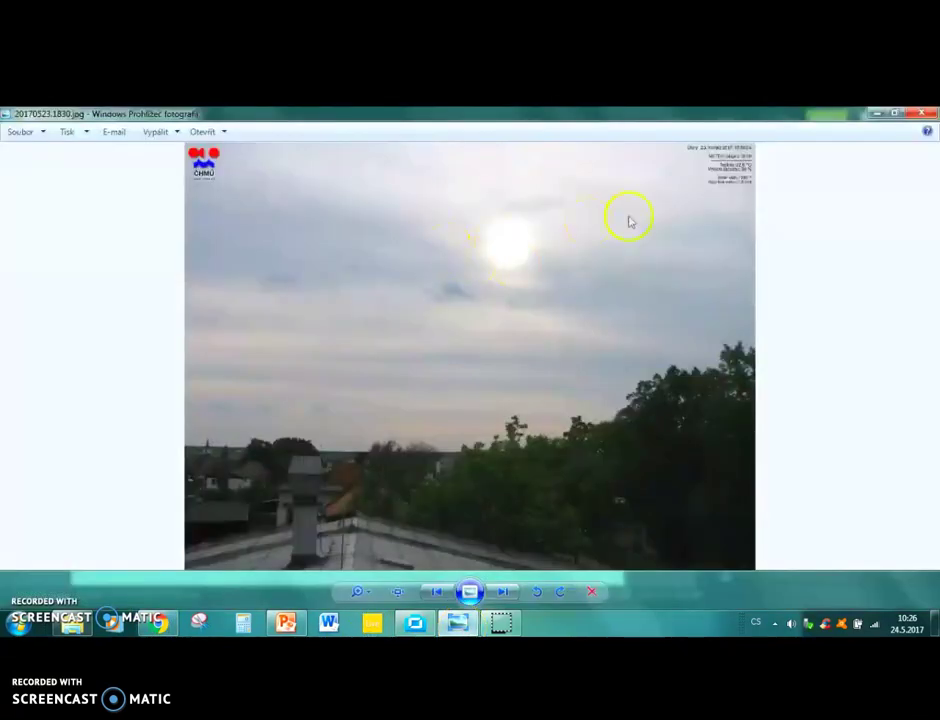
# - Return to the photo editor and redo the remaining colour edits one by one up to the blue background version with red ringed discs
pyautogui.click(415, 623)
pyautogui.scroll(2, 373, 304)
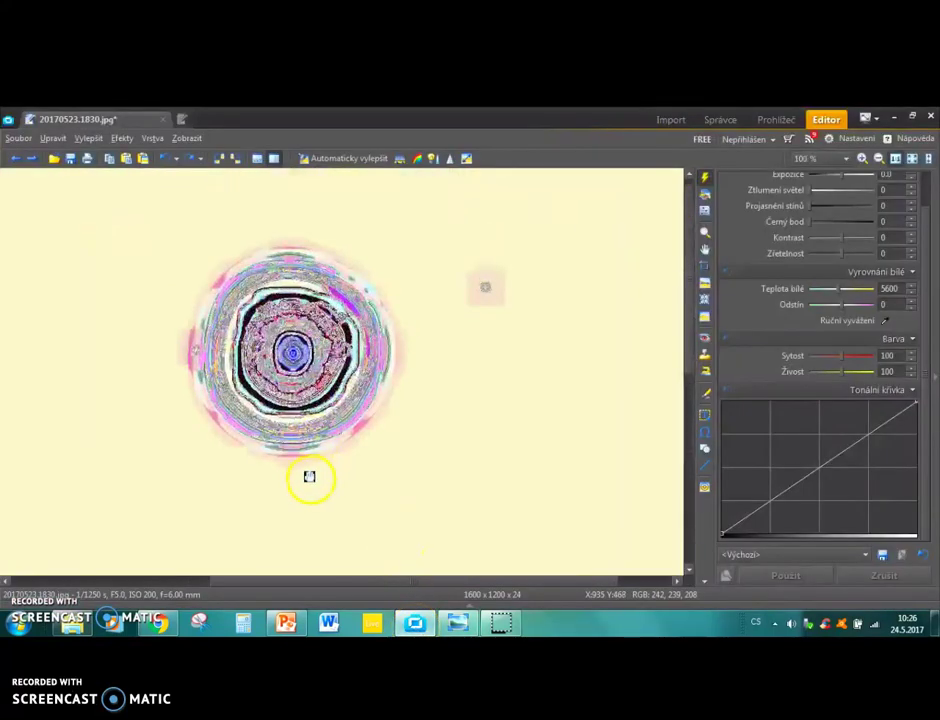
pyautogui.click(192, 160)
pyautogui.click(192, 160)
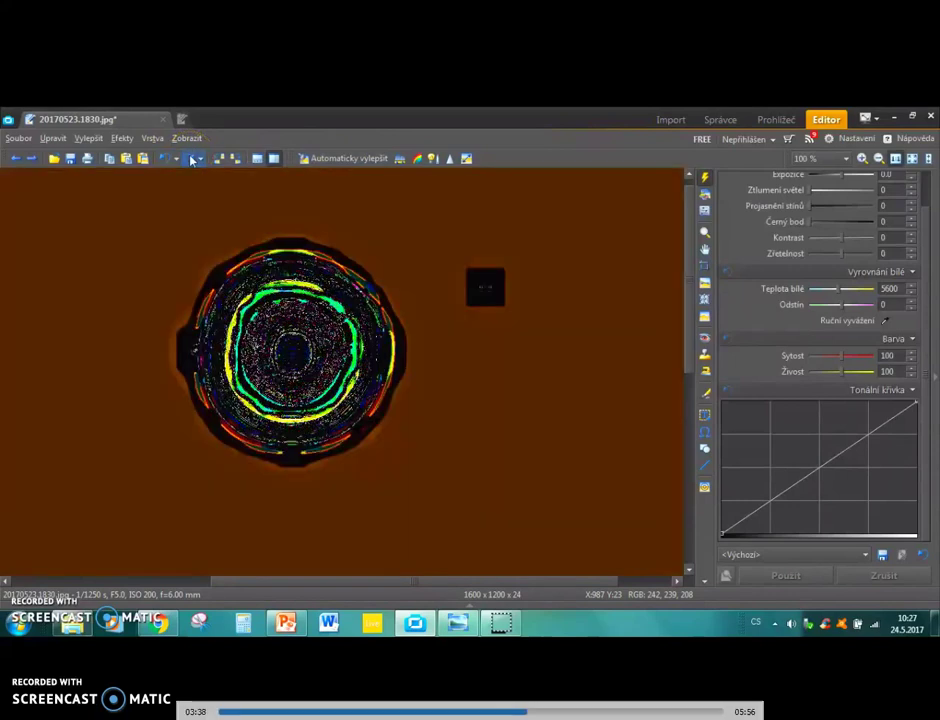
pyautogui.click(192, 160)
pyautogui.click(193, 161)
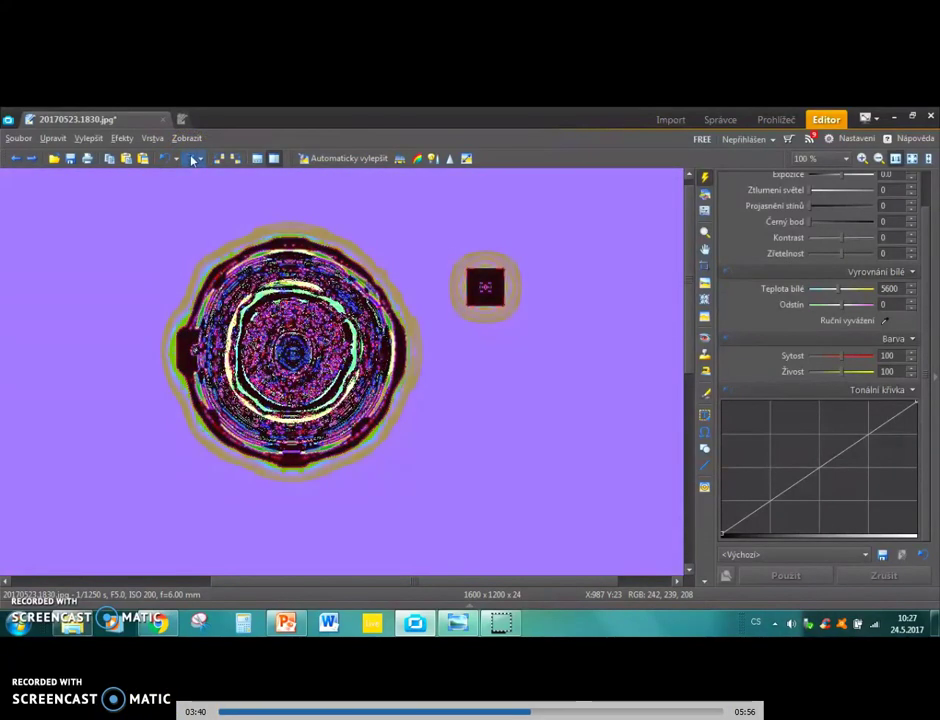
pyautogui.click(193, 161)
# - Examine the small circular spots and the red square object beside the disc at up to 400 % zoom, and leave VLC's full-screen playback
pyautogui.scroll(2, 193, 190)
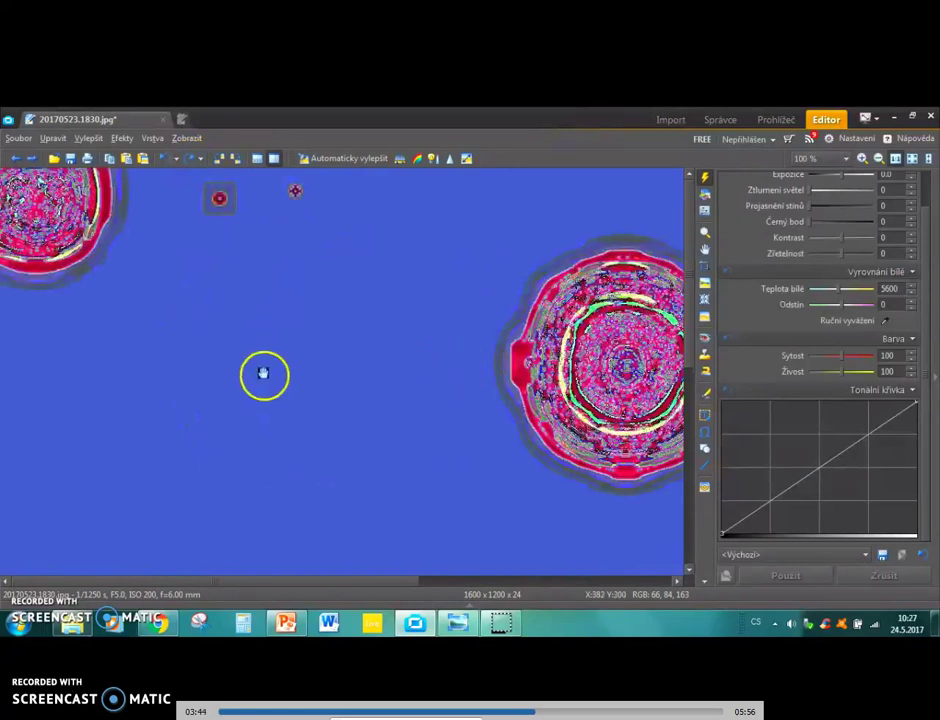
pyautogui.scroll(1, 262, 376)
pyautogui.scroll(1, 192, 287)
pyautogui.moveTo(192, 287); pyautogui.dragTo(22, 420)
pyautogui.scroll(-3, 275, 350)
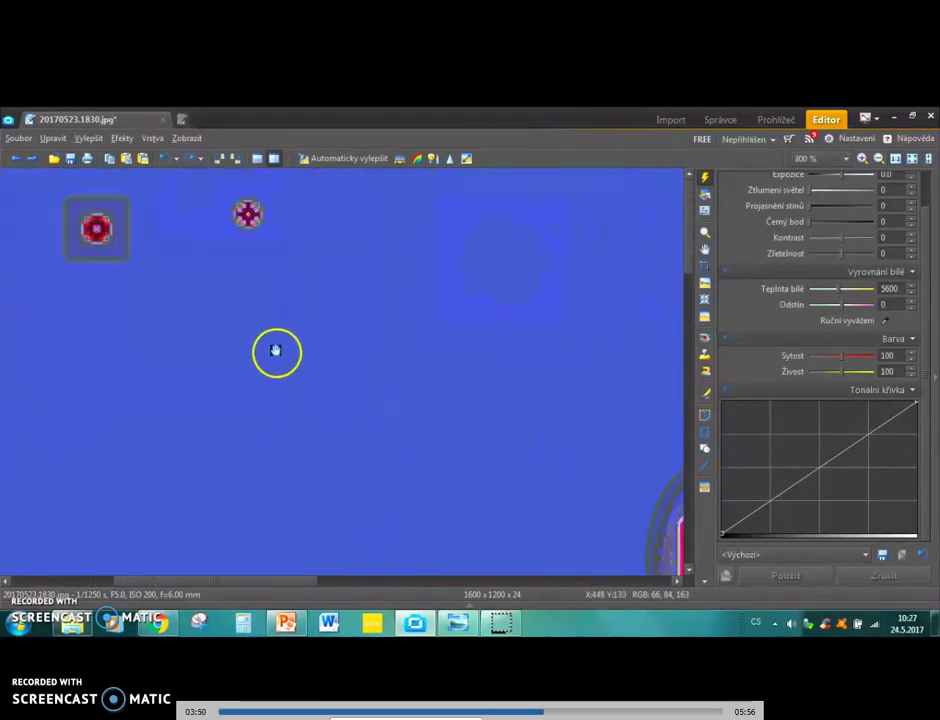
pyautogui.scroll(3, 478, 380)
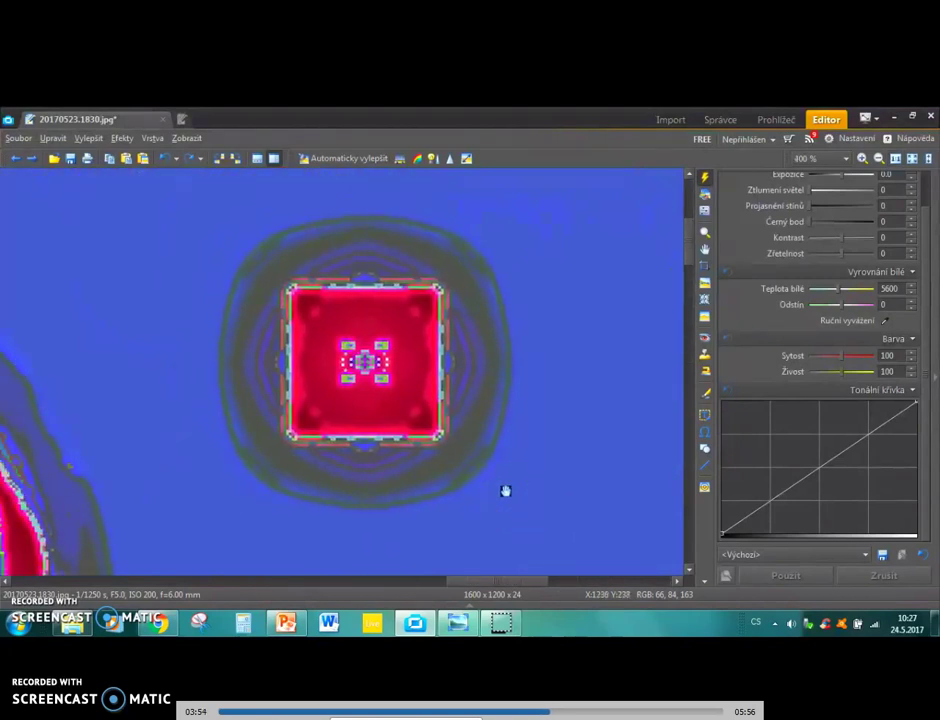
pyautogui.press('Escape')
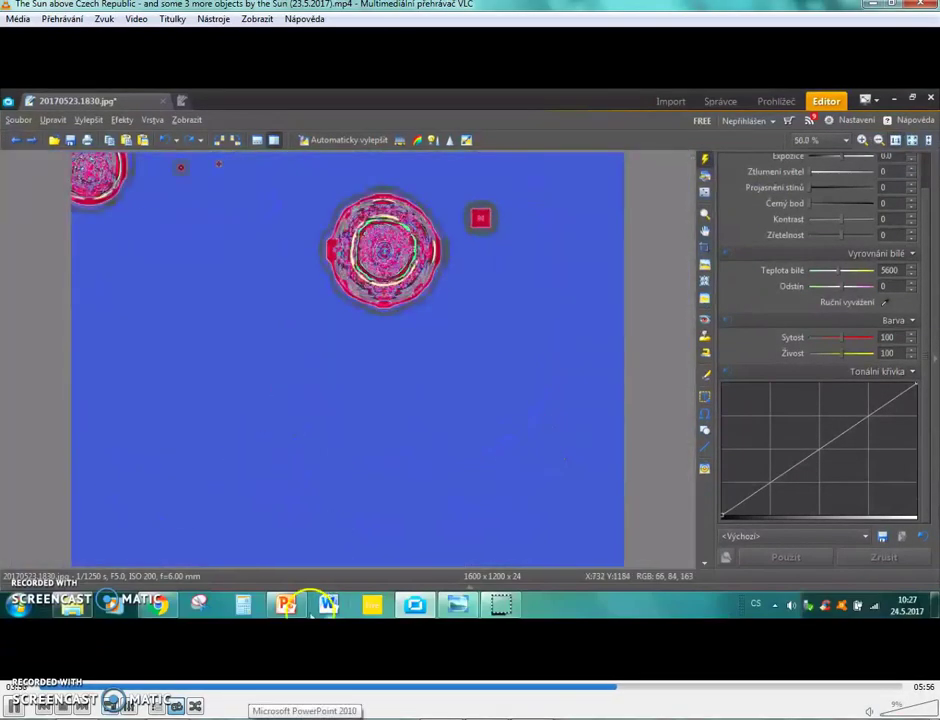